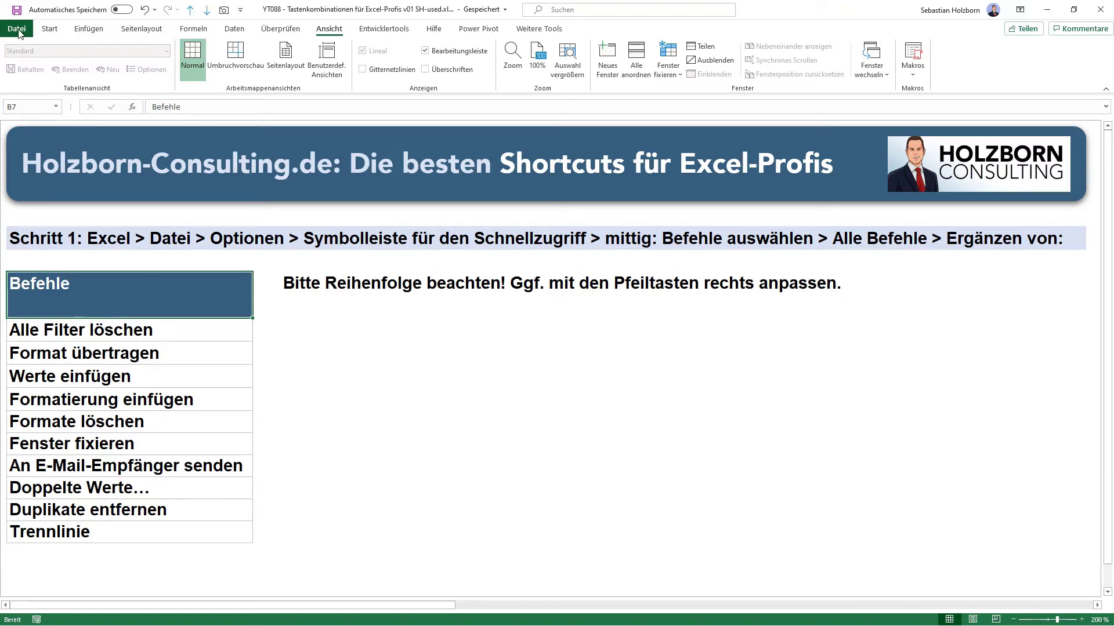
- Open Excel Options at the Quick Access Toolbar page and drag the dialog lower on screen
key("alt+x")
key("o")
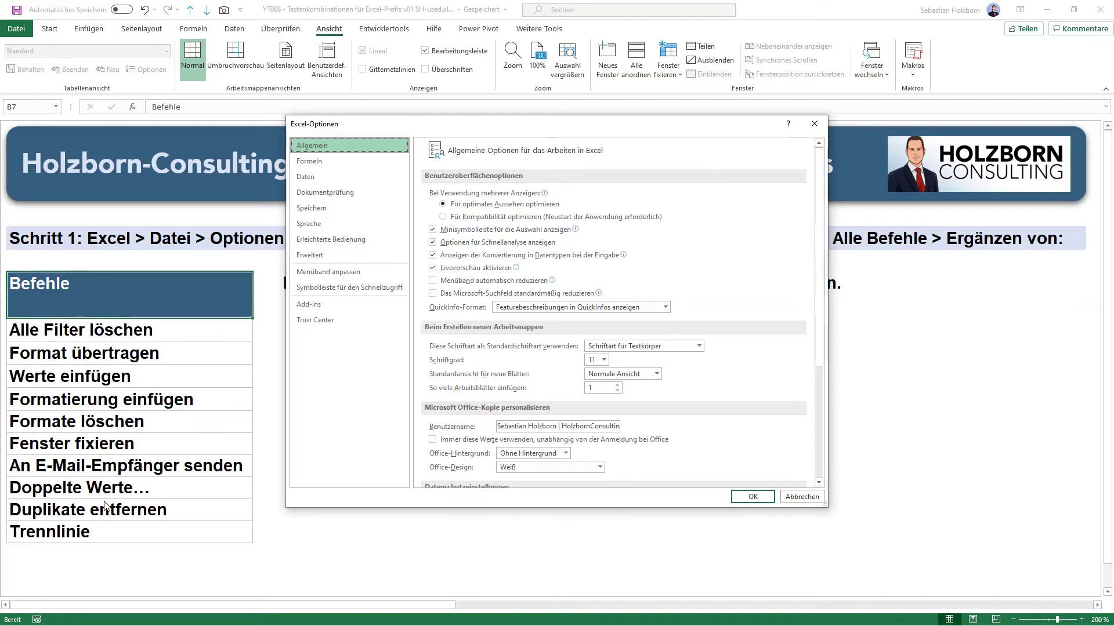
left_click(359, 288)
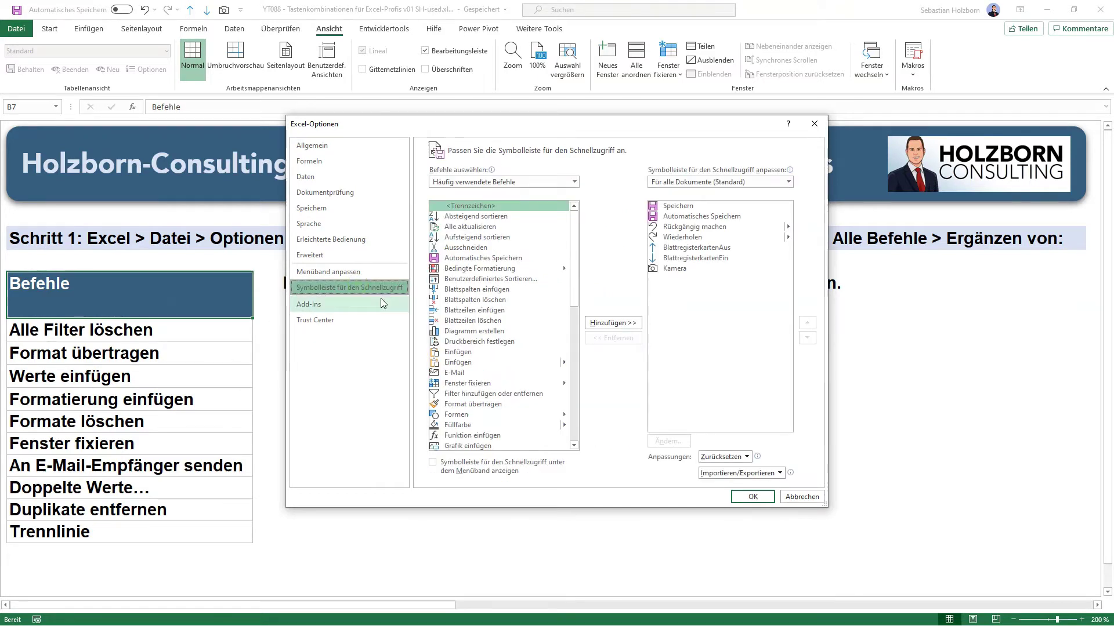
left_click_drag(524, 133, 507, 272)
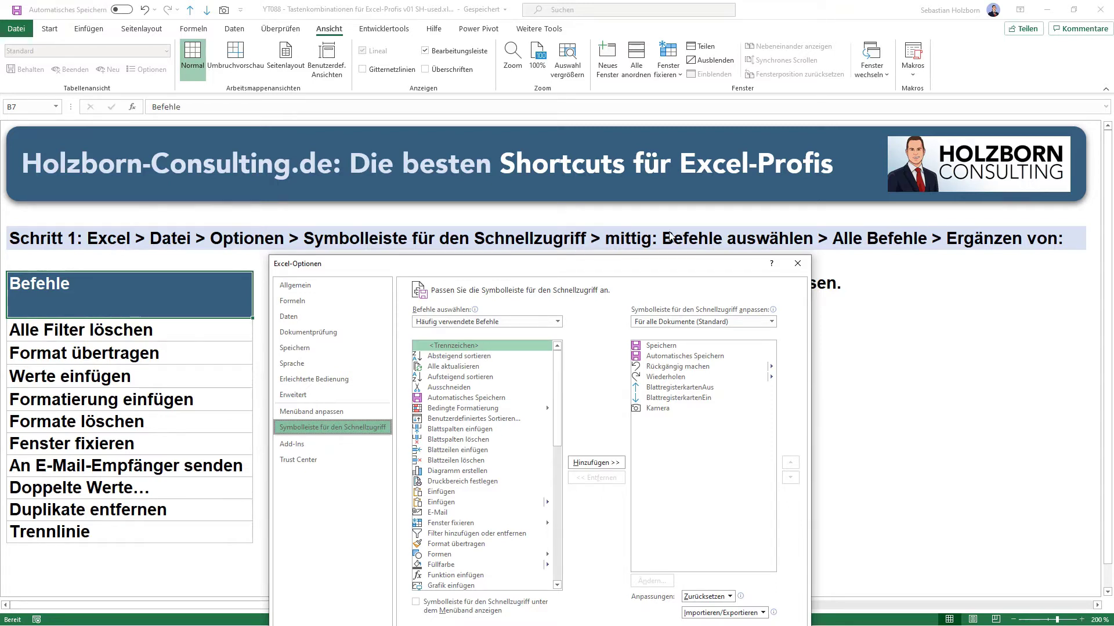
- Switch the command source to 'Alle Befehle' and scroll down the command list
left_click(509, 322)
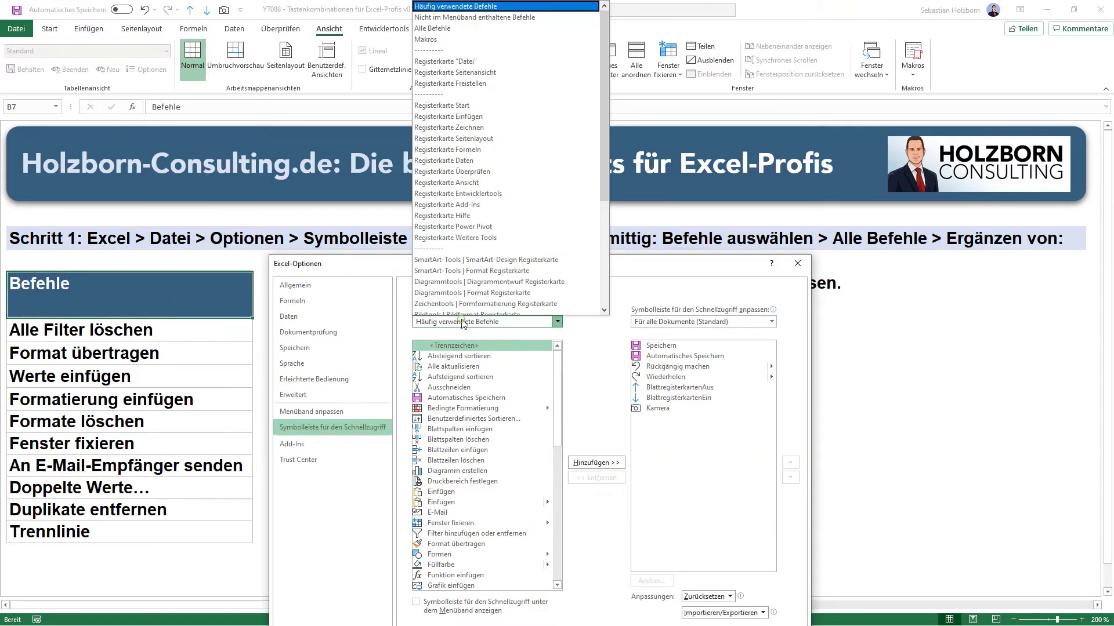
left_click(474, 29)
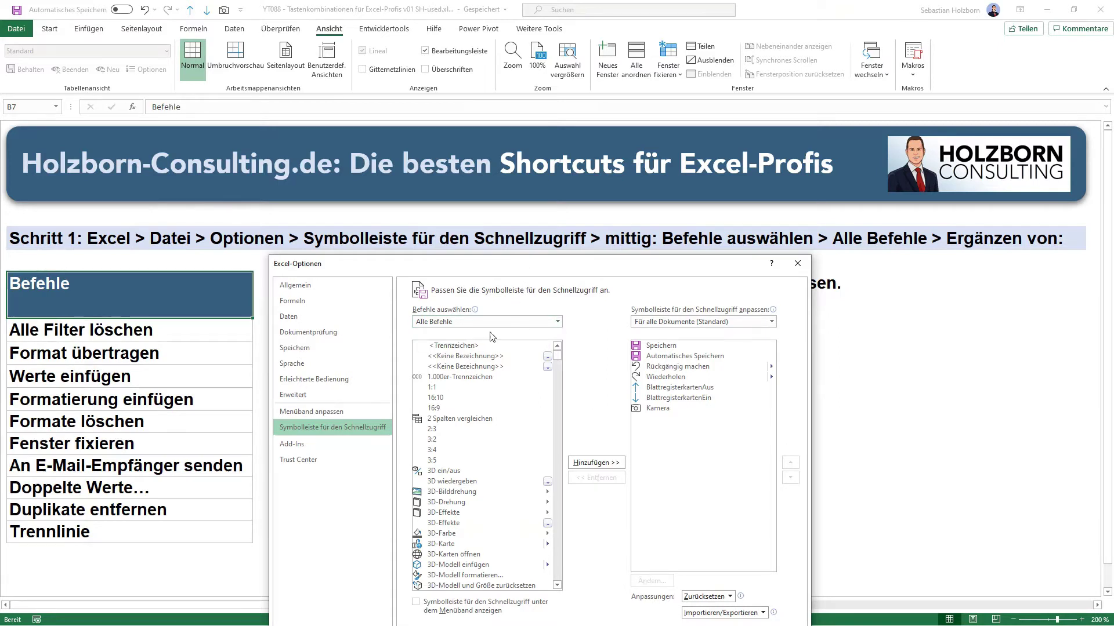
scroll(487, 342, "down", 2)
scroll(476, 348, "down", 3)
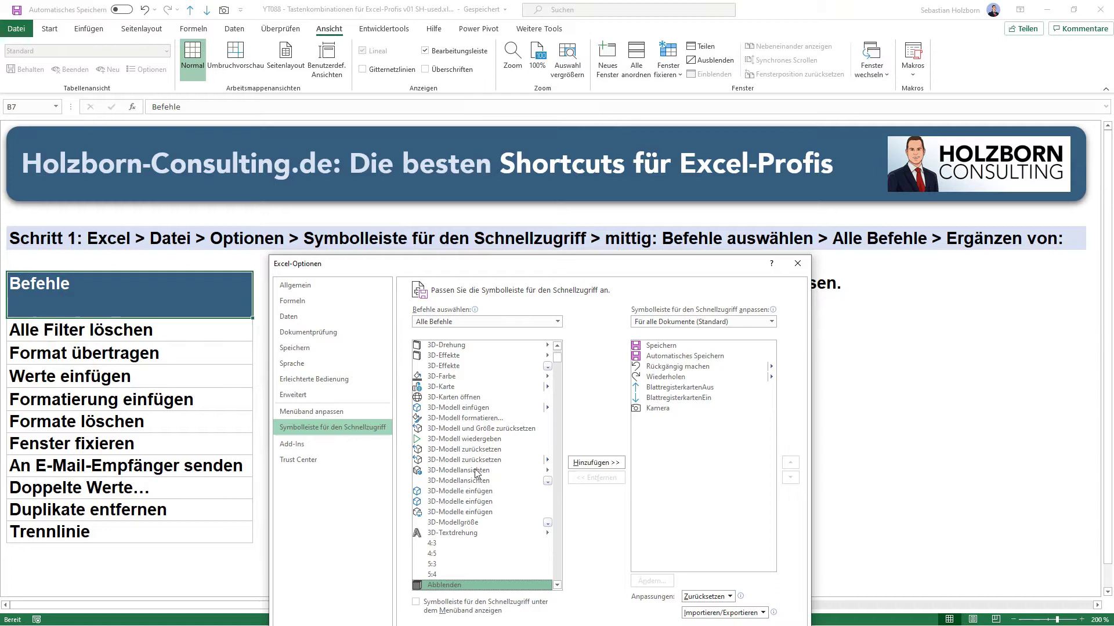
scroll(478, 467, "down", 3)
scroll(478, 468, "down", 3)
scroll(479, 467, "down", 3)
scroll(479, 467, "down", 5)
scroll(479, 468, "down", 5)
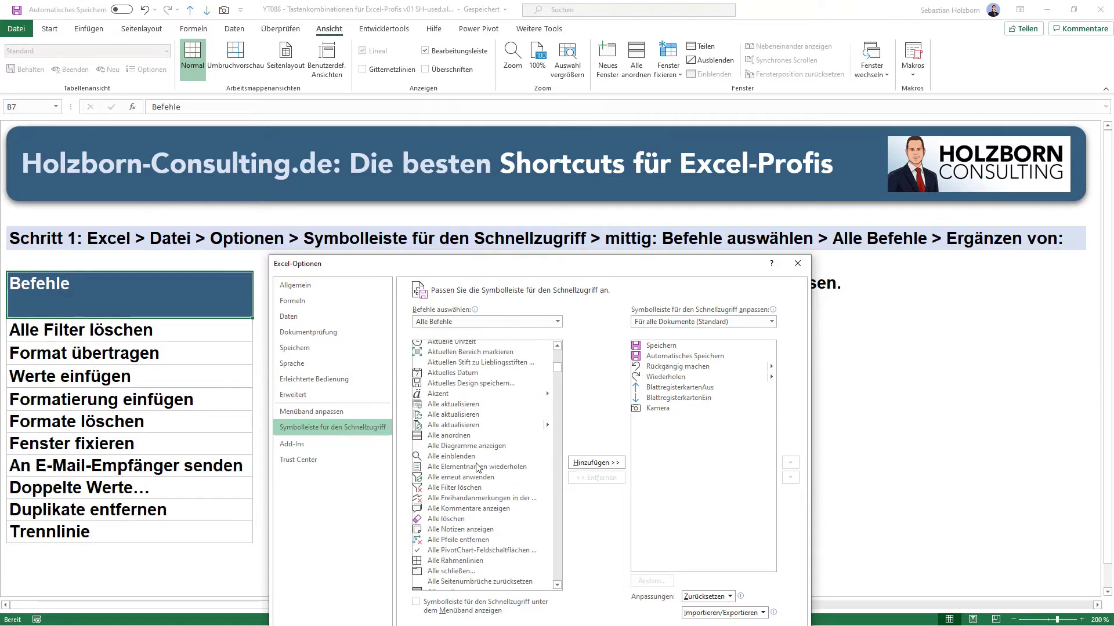
- Add Alle Filter löschen and Format übertragen to the toolbar, then select the separator entry
left_click(458, 489)
left_click(584, 462)
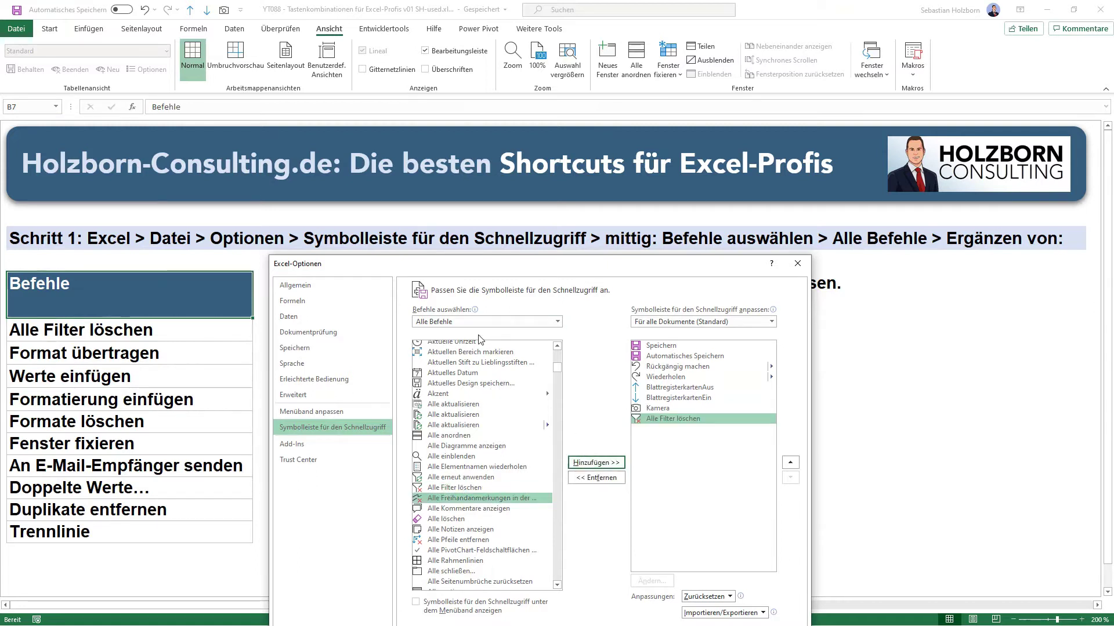
left_click(470, 396)
type("format ü")
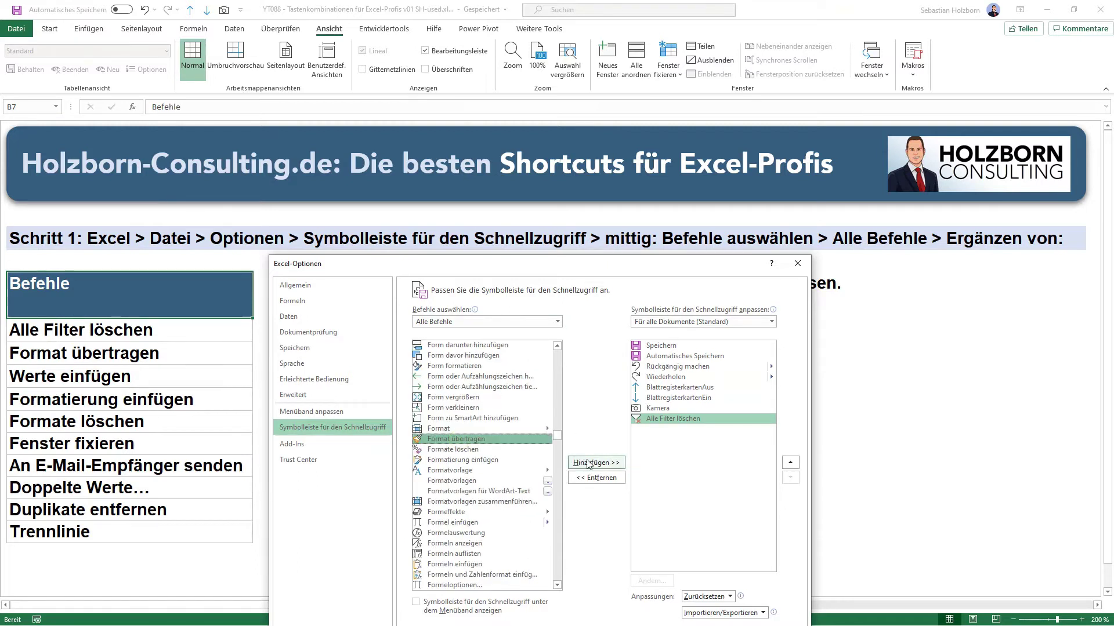
left_click(595, 463)
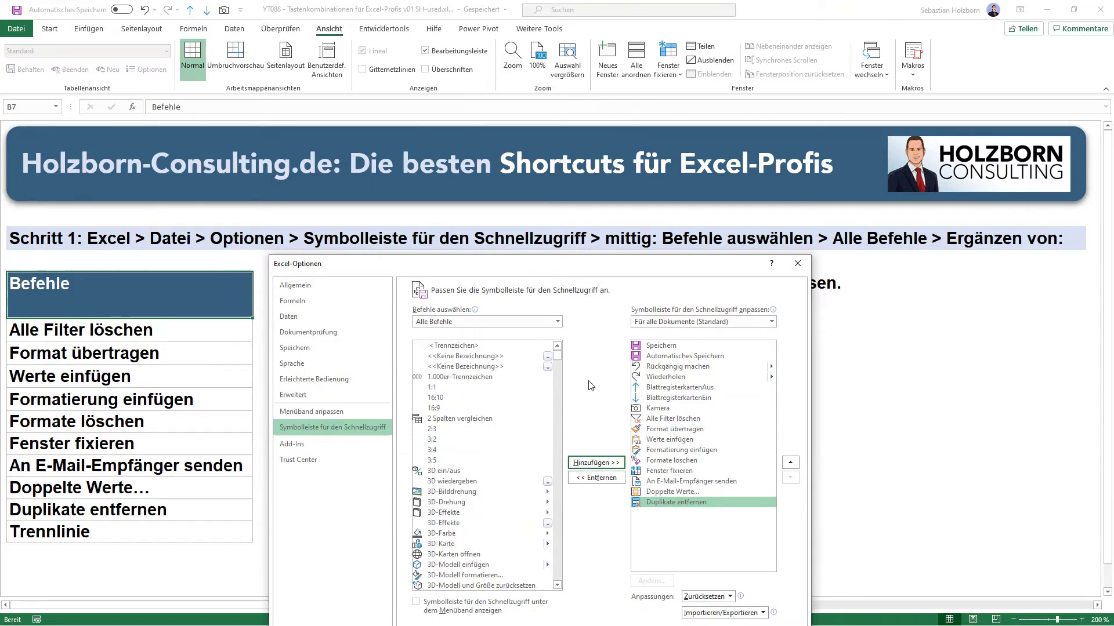
left_click(472, 346)
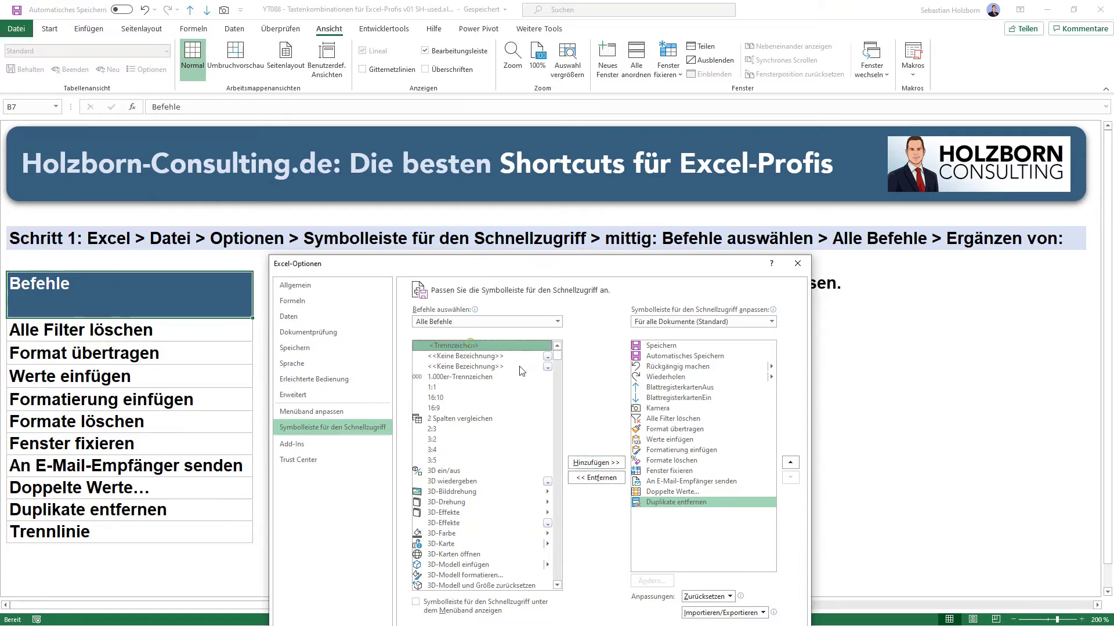
- Add a separator after Duplikate entfernen and confirm the Quick Access Toolbar changes with OK
left_click(604, 464)
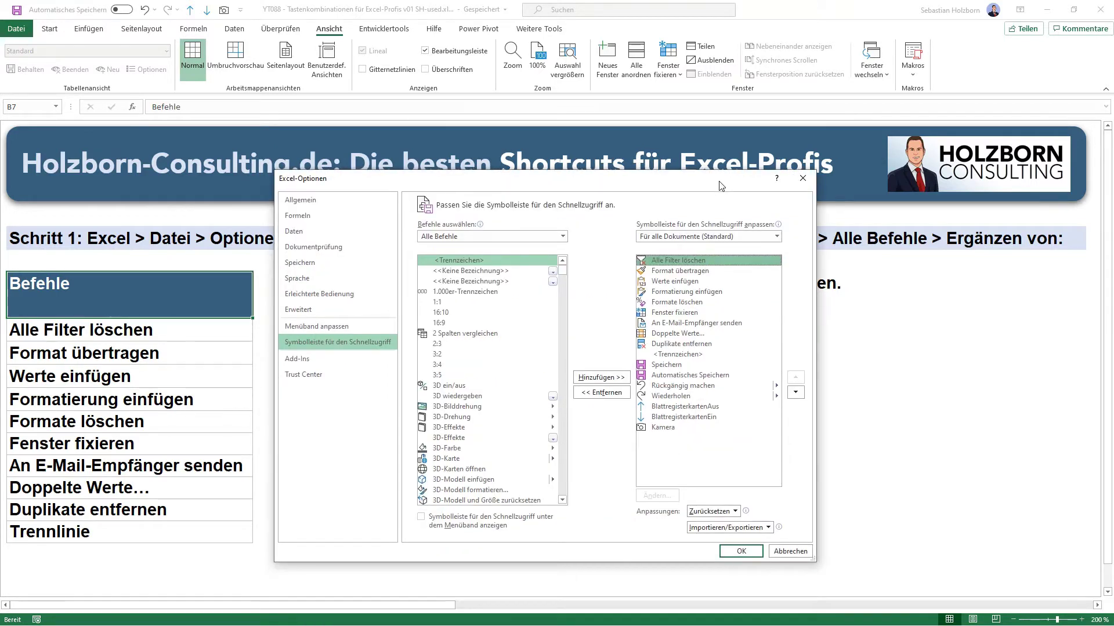
left_click(726, 553)
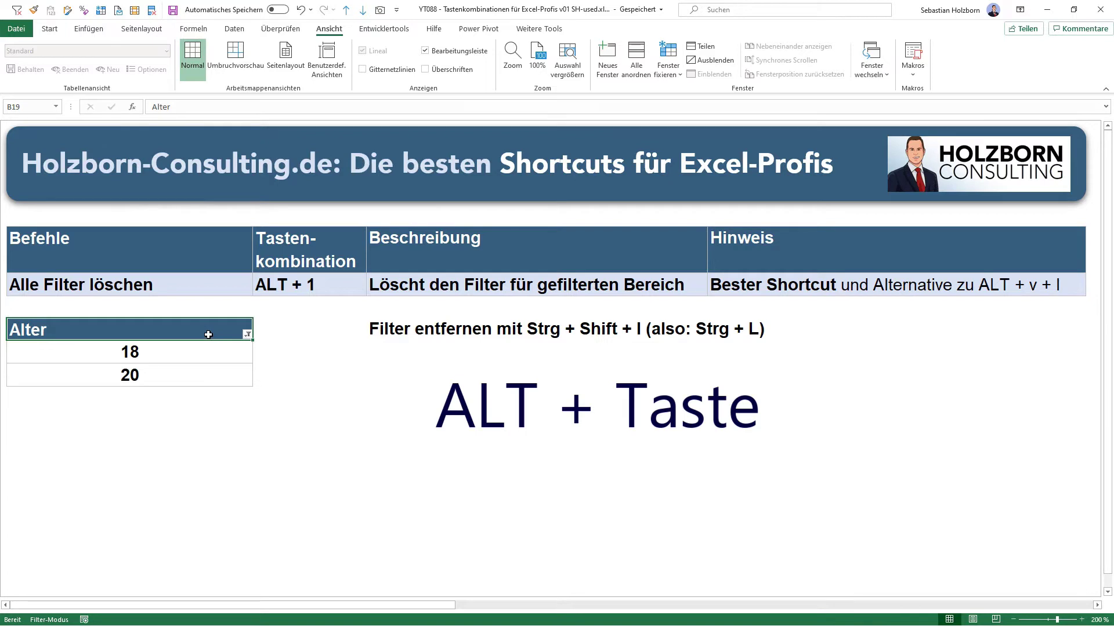
- Run Alle Filter löschen with Alt then 1, restoring all six ages averaging 38,8
key("alt")
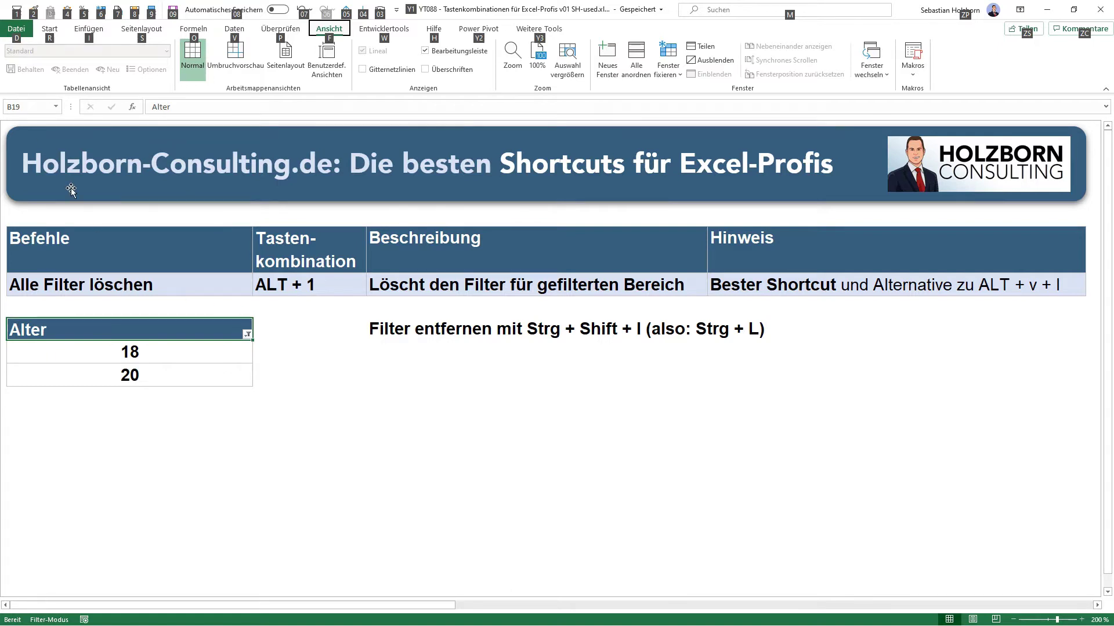
key("1")
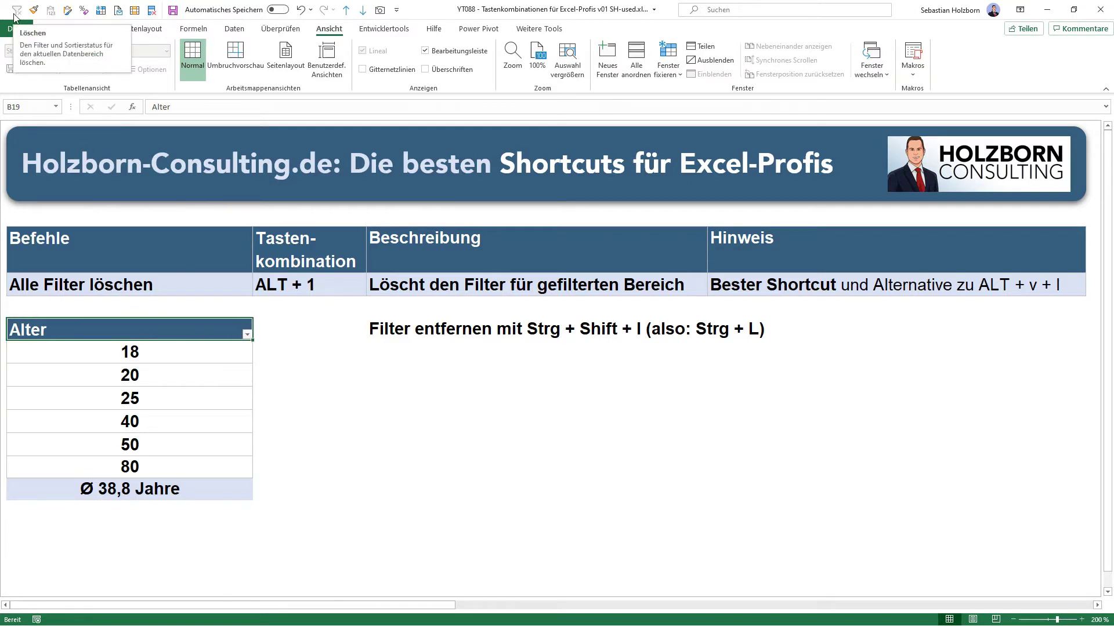
- Filter Alter to only 25 and 40, clear it with Alt+1, then remove filtering with Ctrl+Shift+L
left_click(247, 335)
left_click(131, 471)
left_click(131, 502)
left_click(131, 524)
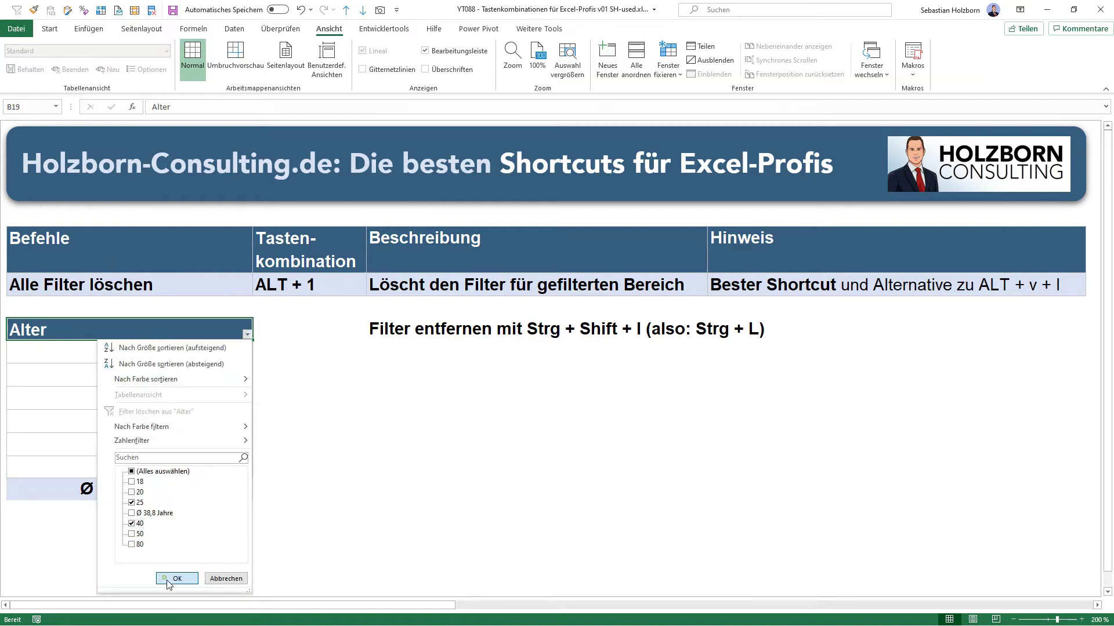
left_click(177, 578)
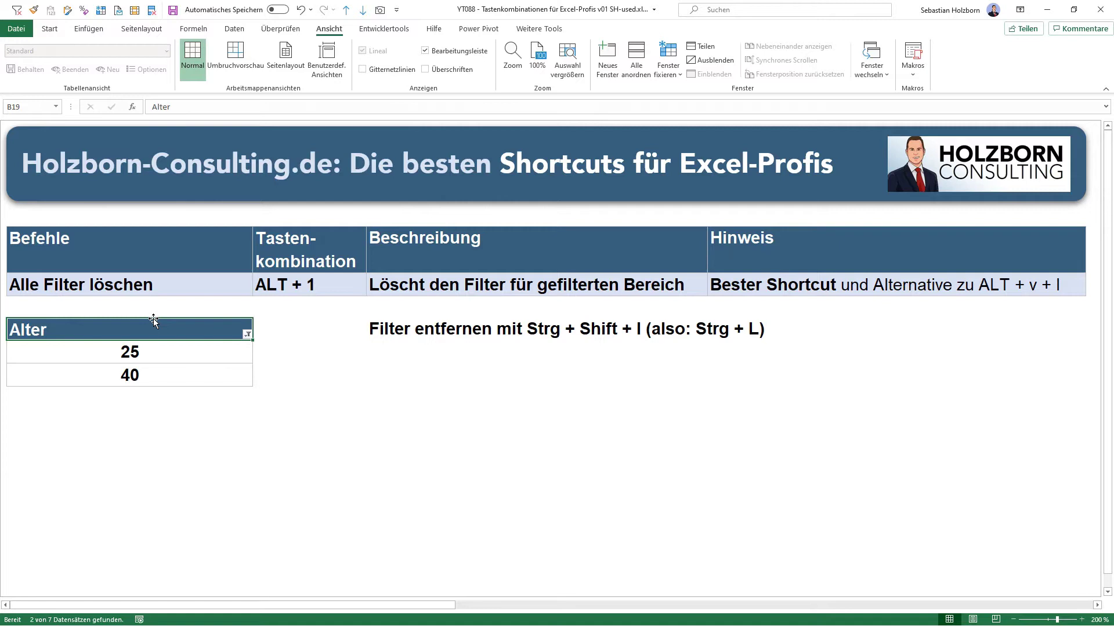
key("alt+1")
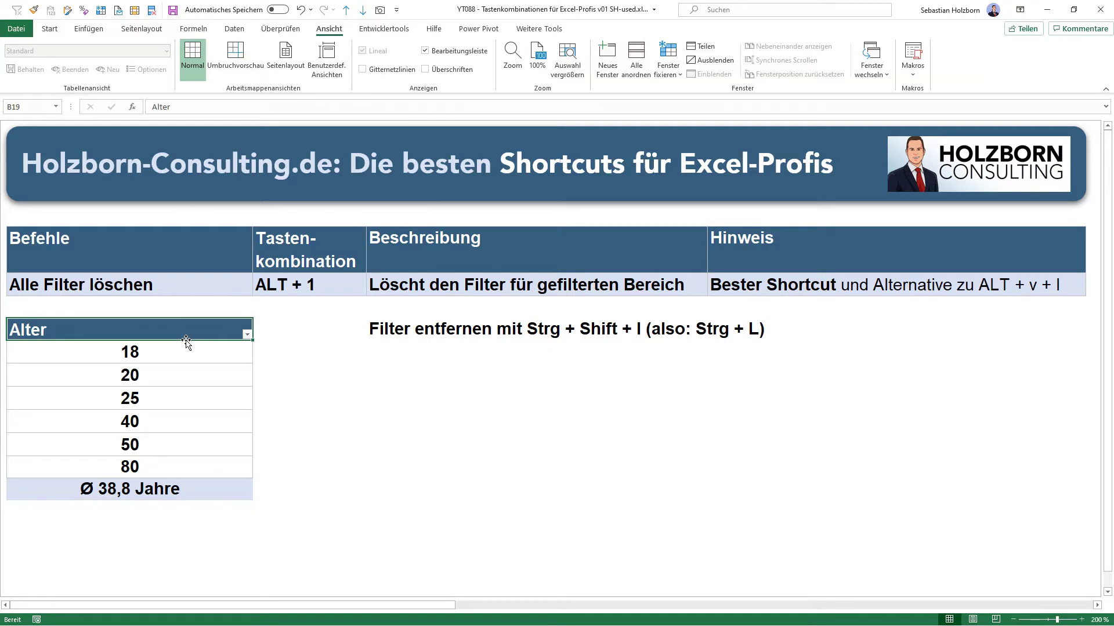
key("ctrl+shift+l")
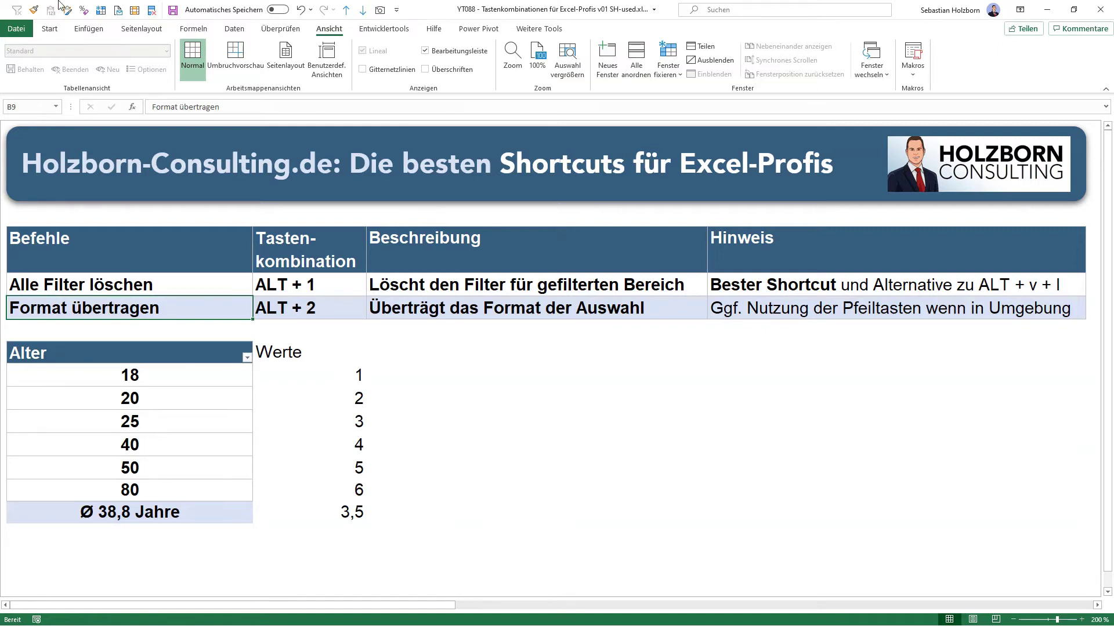
- Try copying the Alter formatting onto Werte via Format Painter and Alt+2, undoing both attempts
left_click(49, 28)
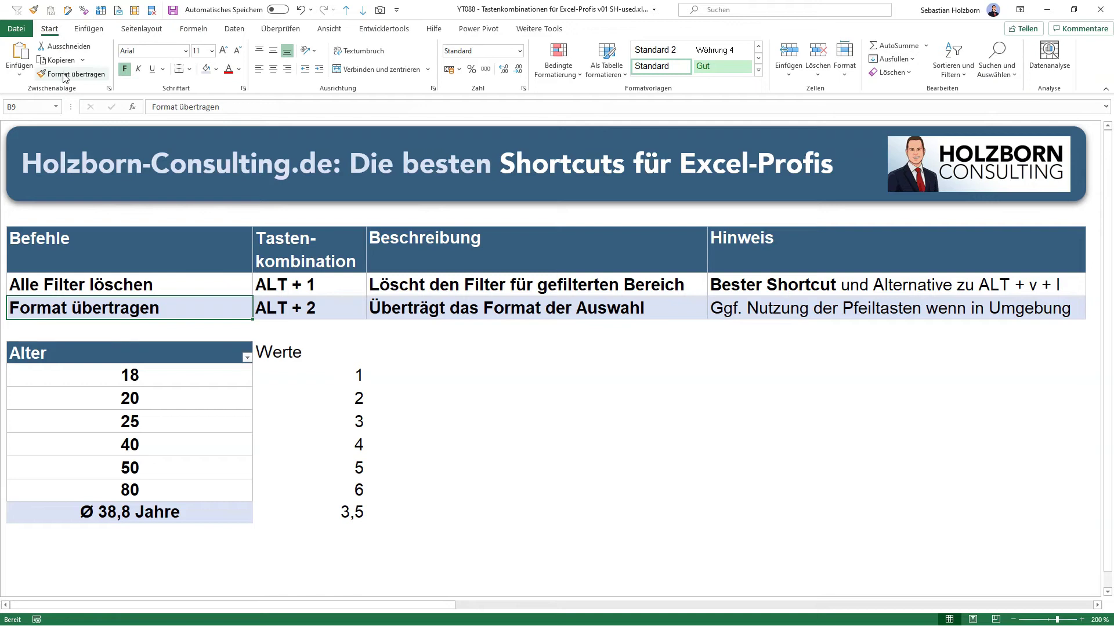
left_click(63, 75)
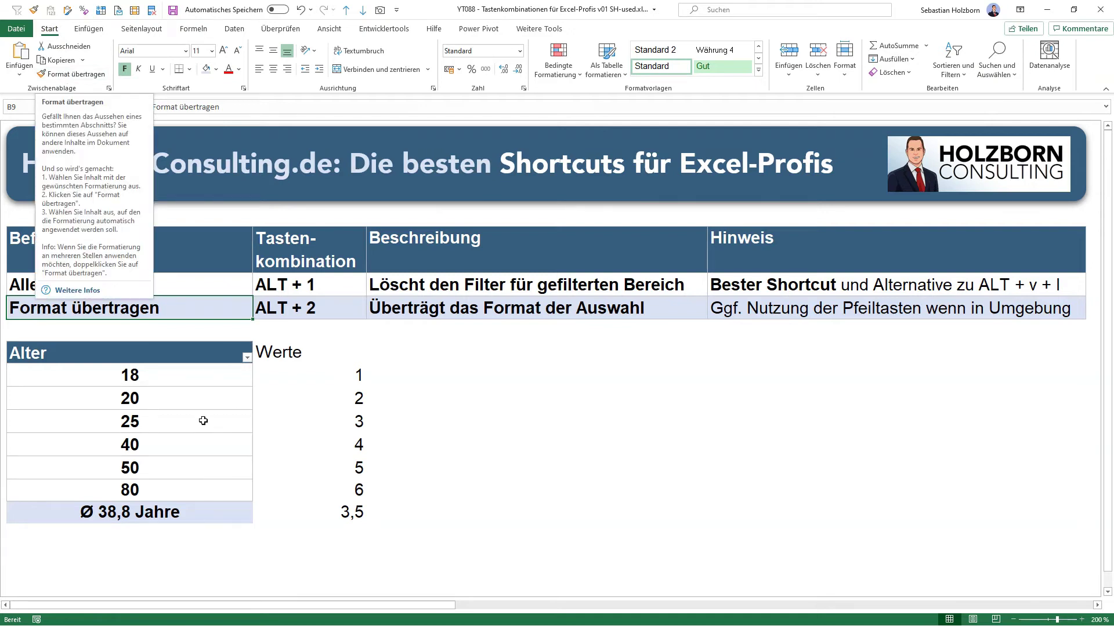
left_click_drag(174, 348, 160, 515)
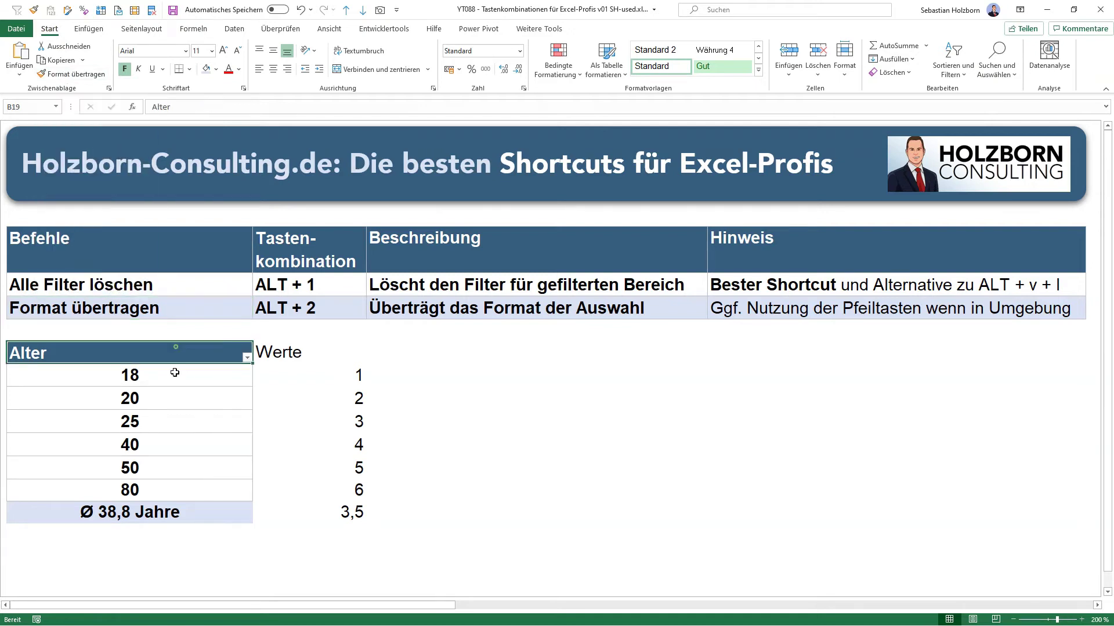
left_click(70, 74)
left_click(70, 74)
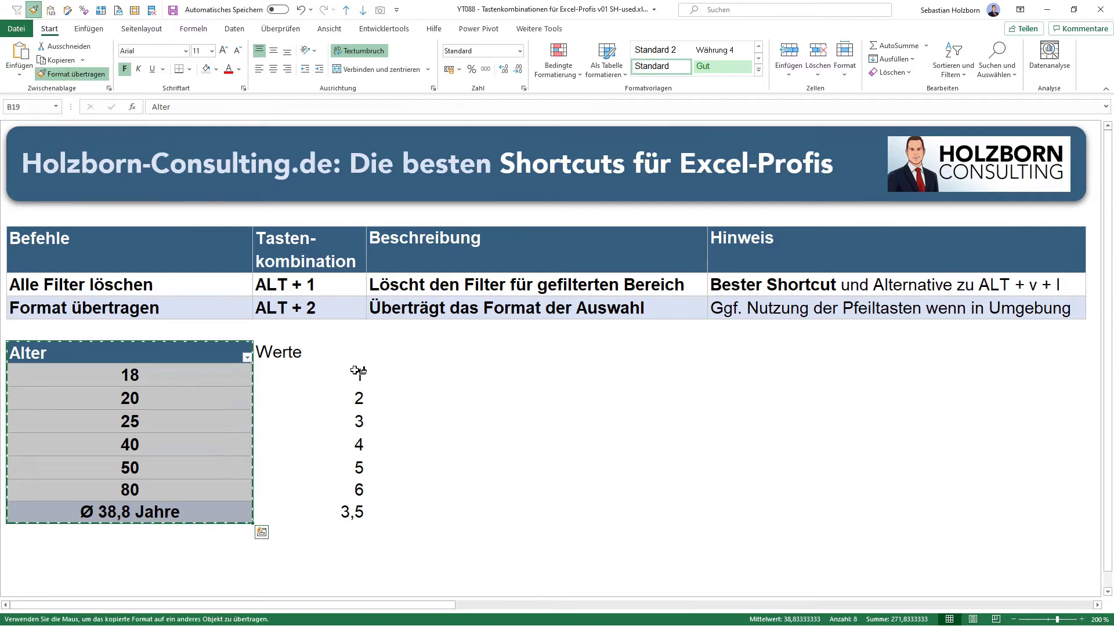
left_click(318, 350)
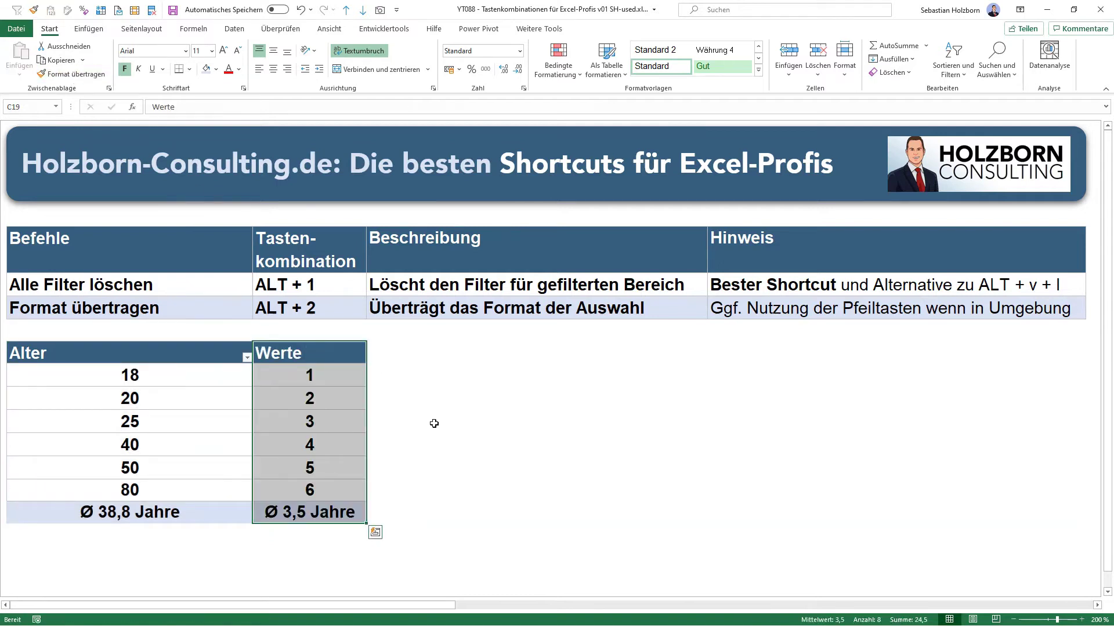
key("ctrl+z")
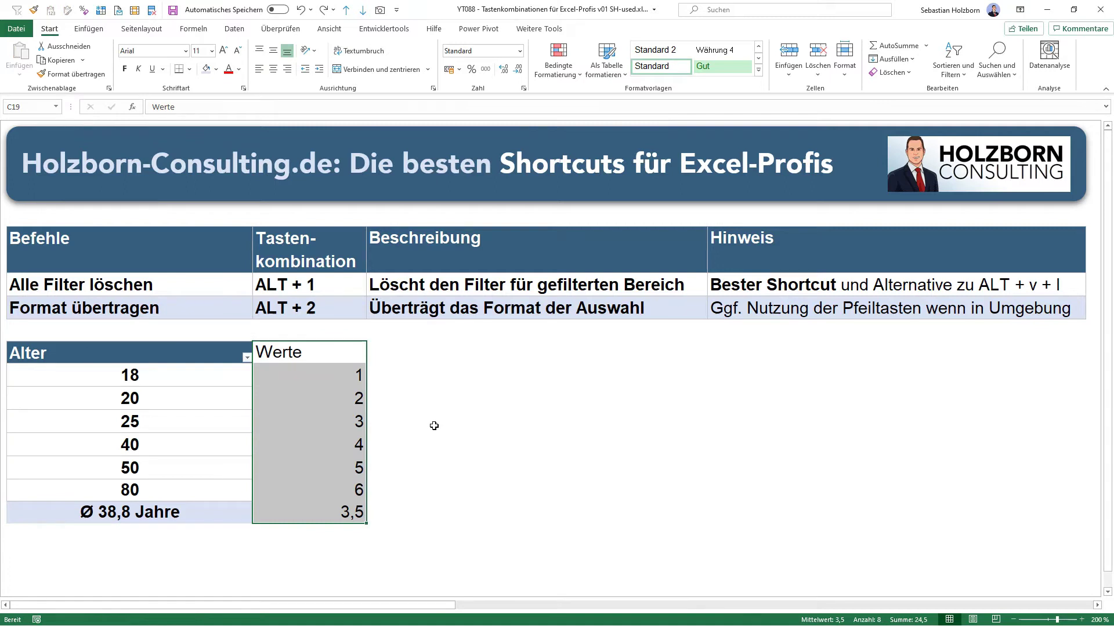
left_click_drag(164, 342, 142, 510)
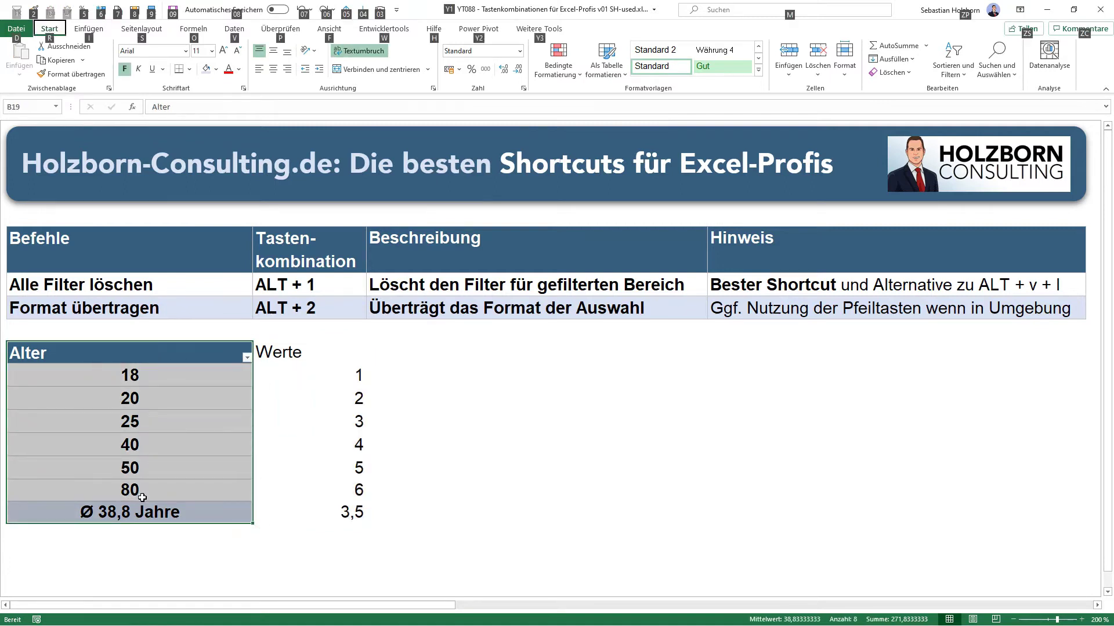
key("alt+2")
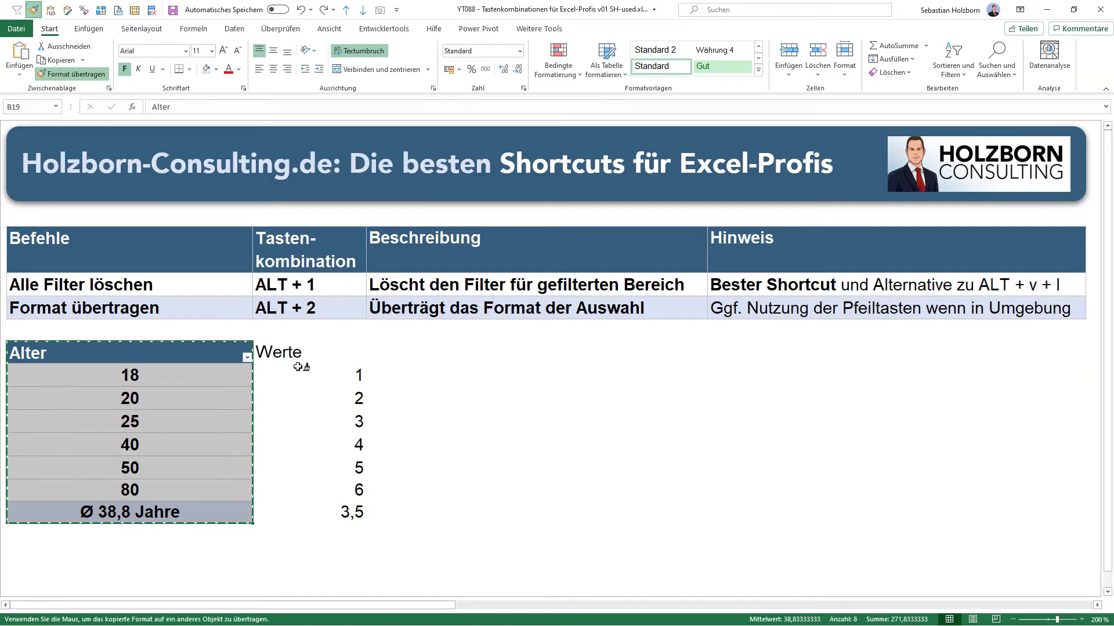
left_click(297, 366)
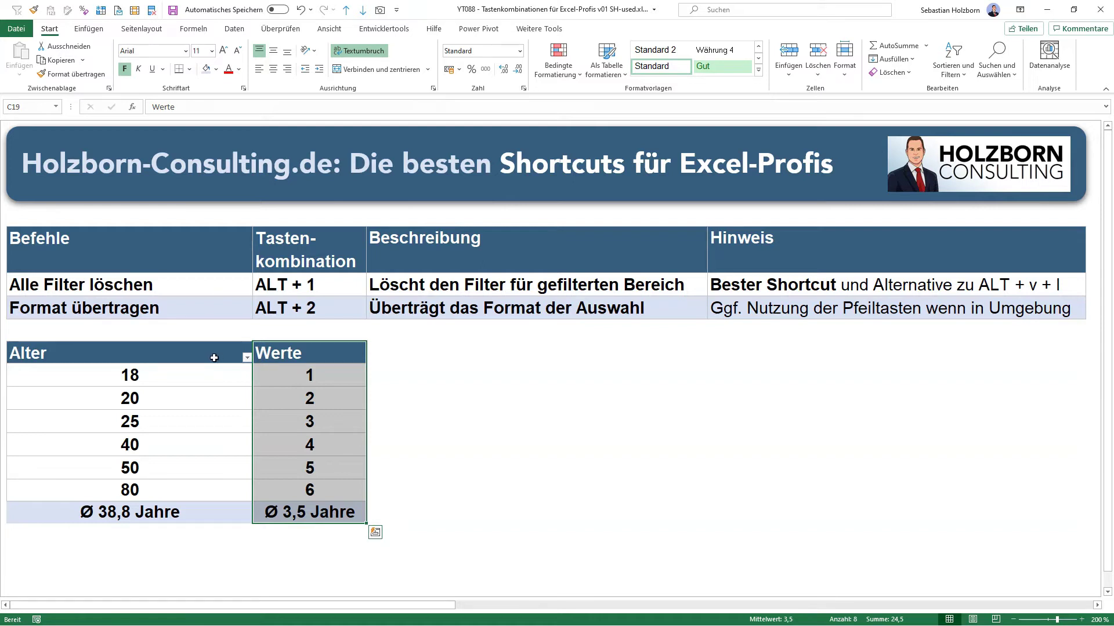
key("ctrl+z")
- Paint the Alter table's formatting onto the Werte column using Alt, 2
left_click_drag(214, 351, 147, 500)
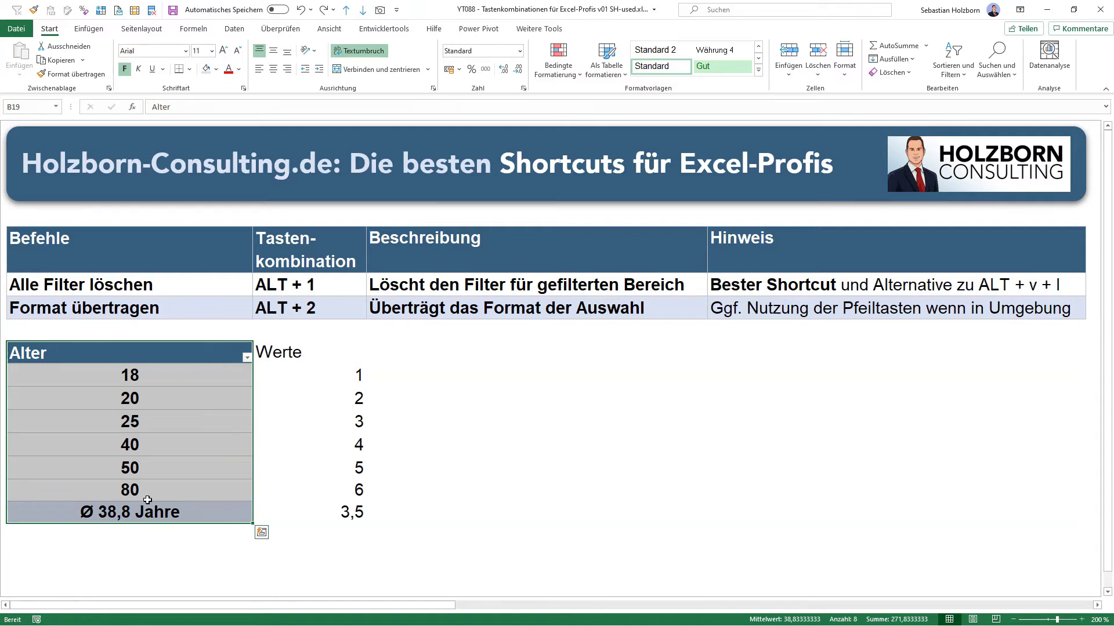
key("alt")
key("2")
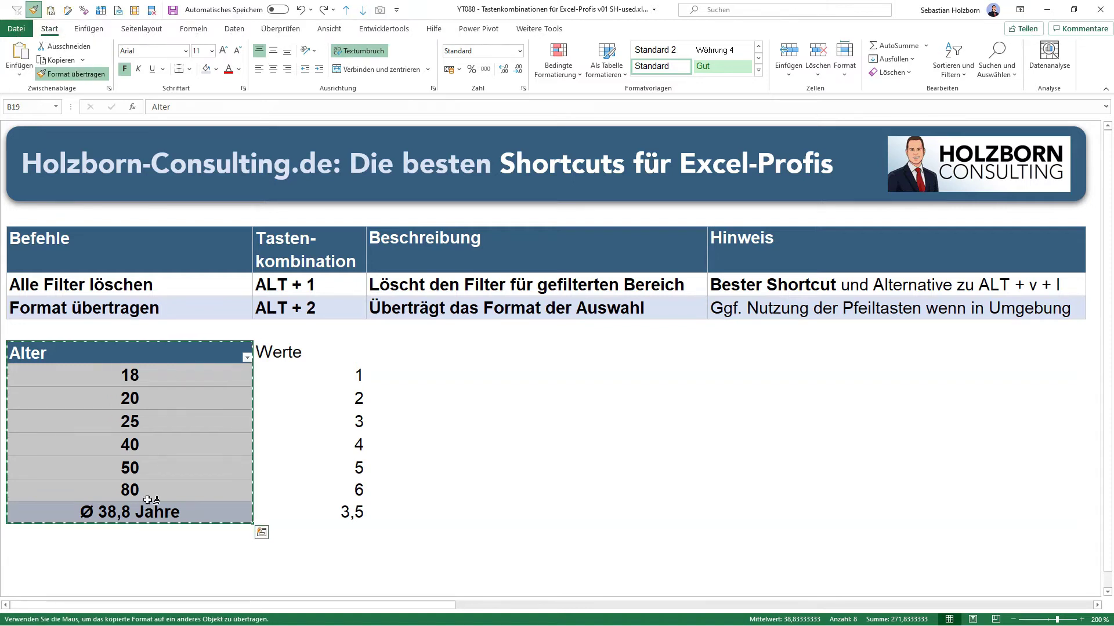
left_click(327, 345)
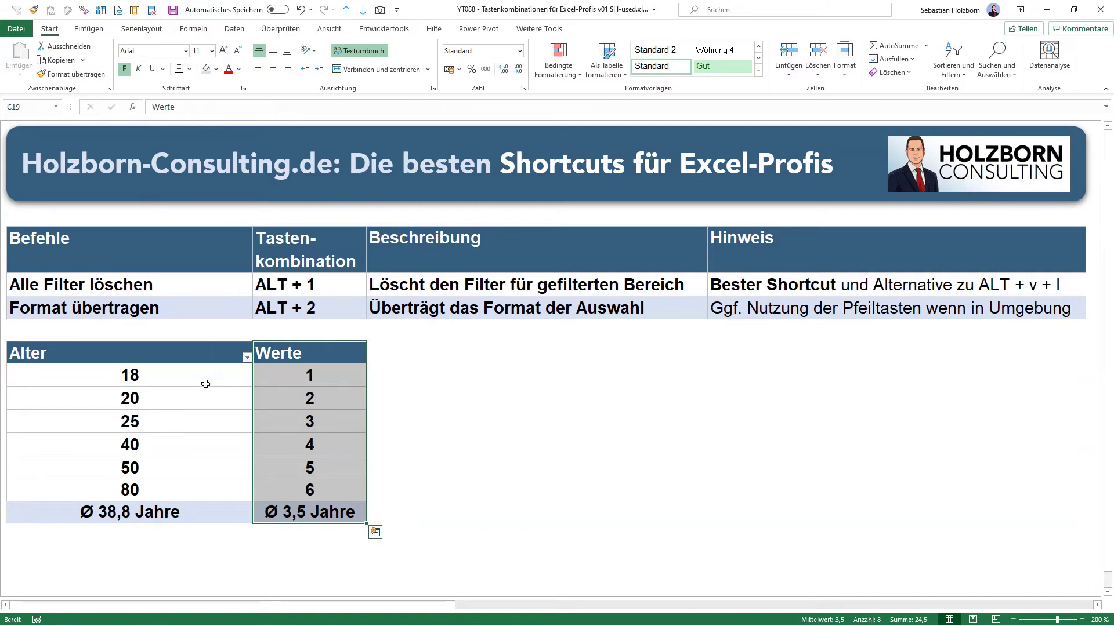
key("Escape")
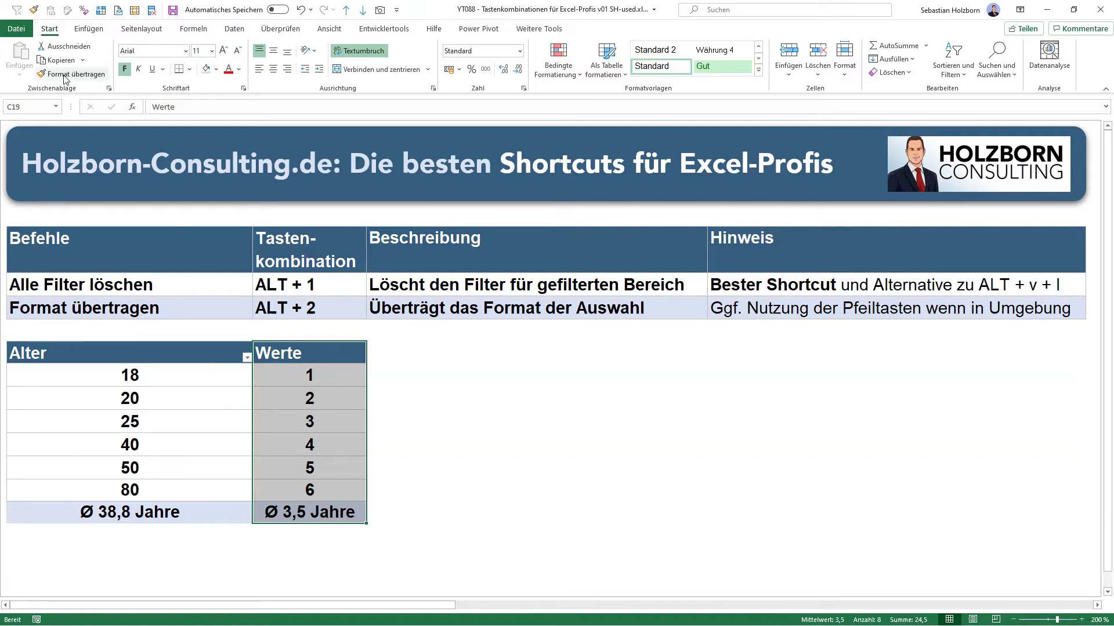
- Carry the Werte formatting onto columns D and E with a double-clicked Format Painter
double_click(64, 80)
left_click(450, 350)
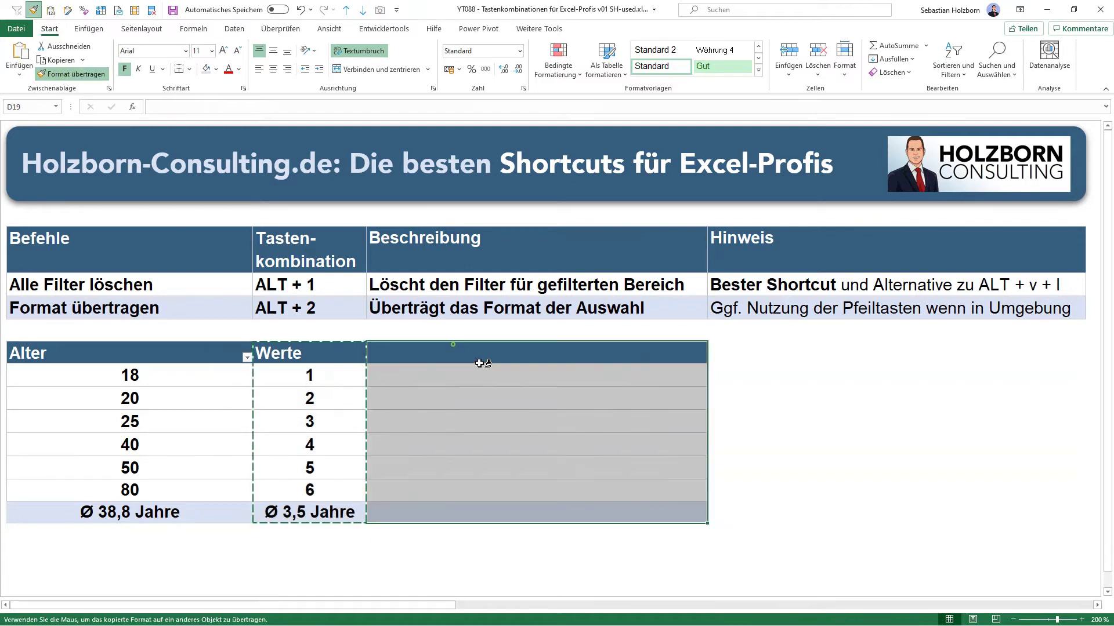
left_click(770, 355)
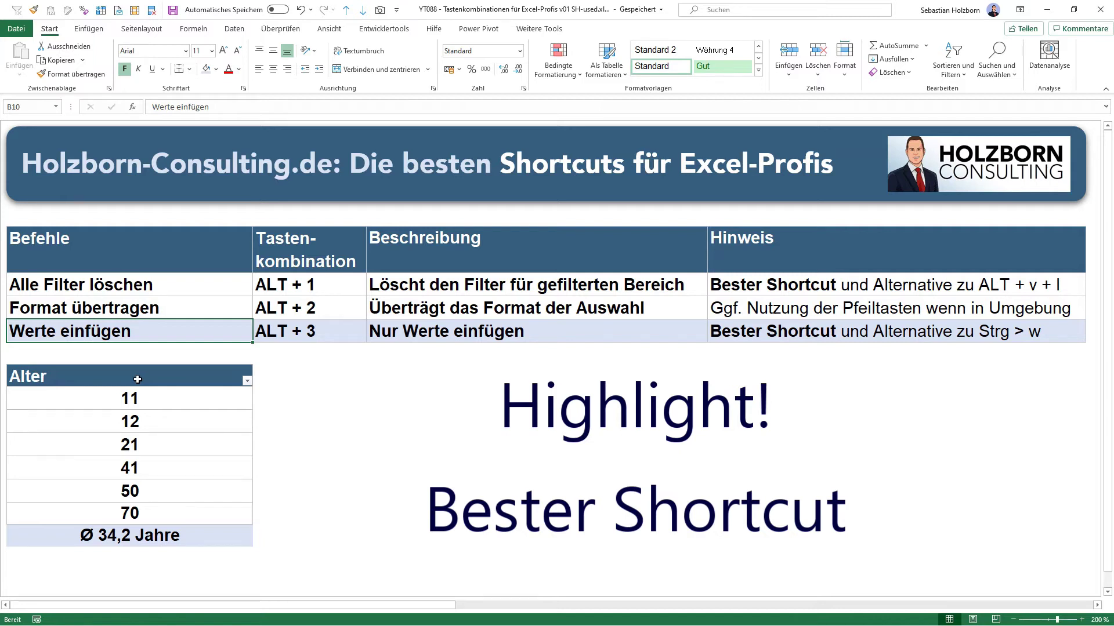
- Paste the Alter table into column C as values only and check each cell down to 34,16666667
left_click_drag(137, 379, 135, 535)
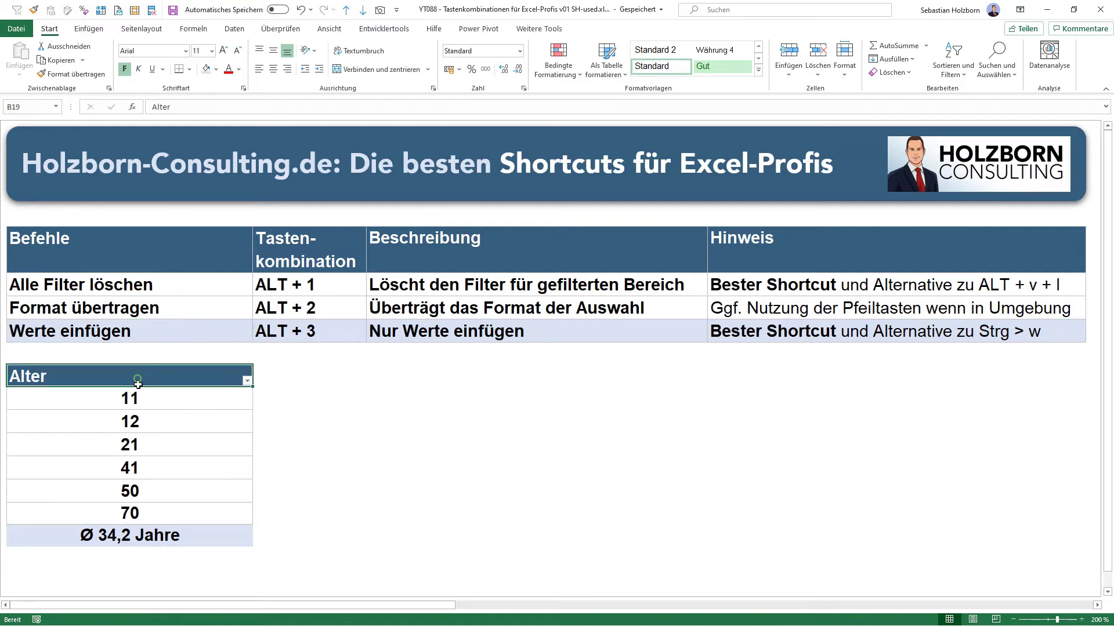
key("ctrl+c")
left_click(311, 378)
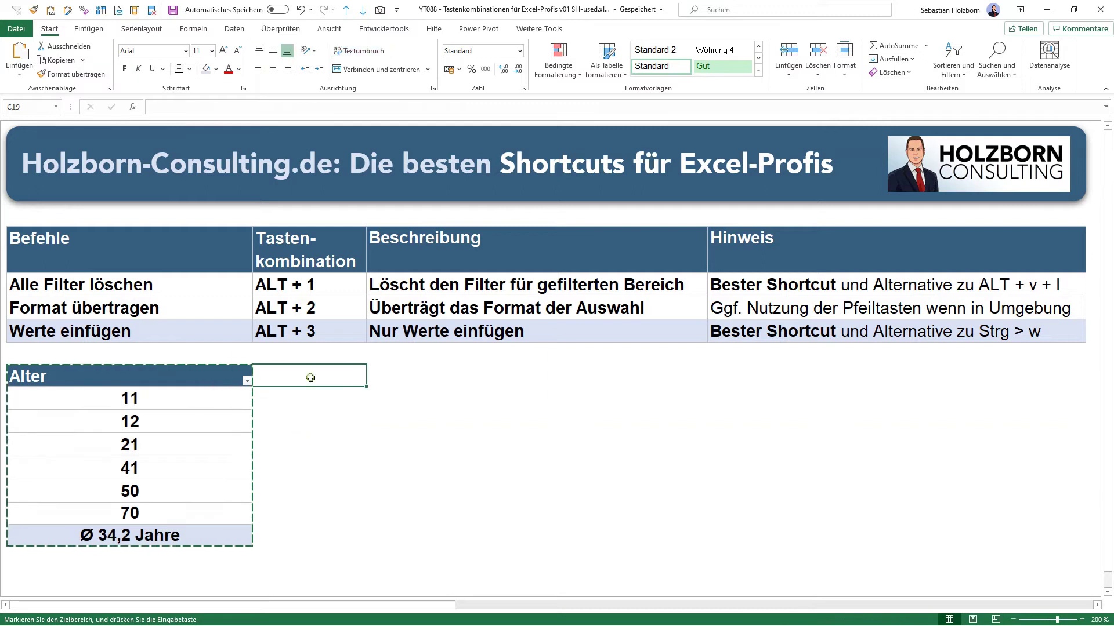
key("ctrl+v")
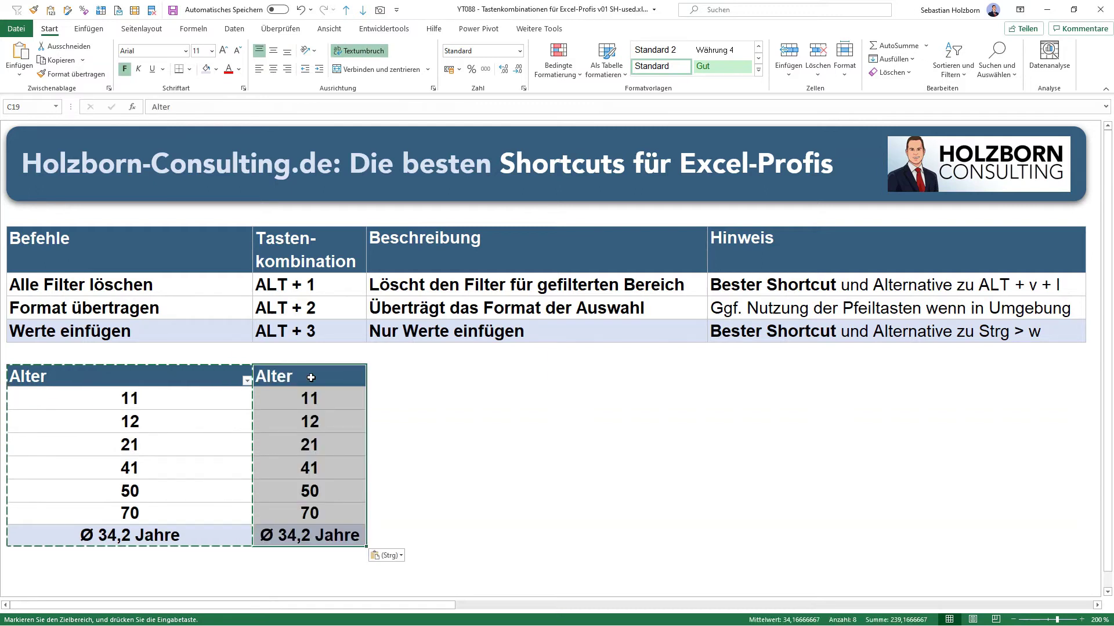
key("ctrl")
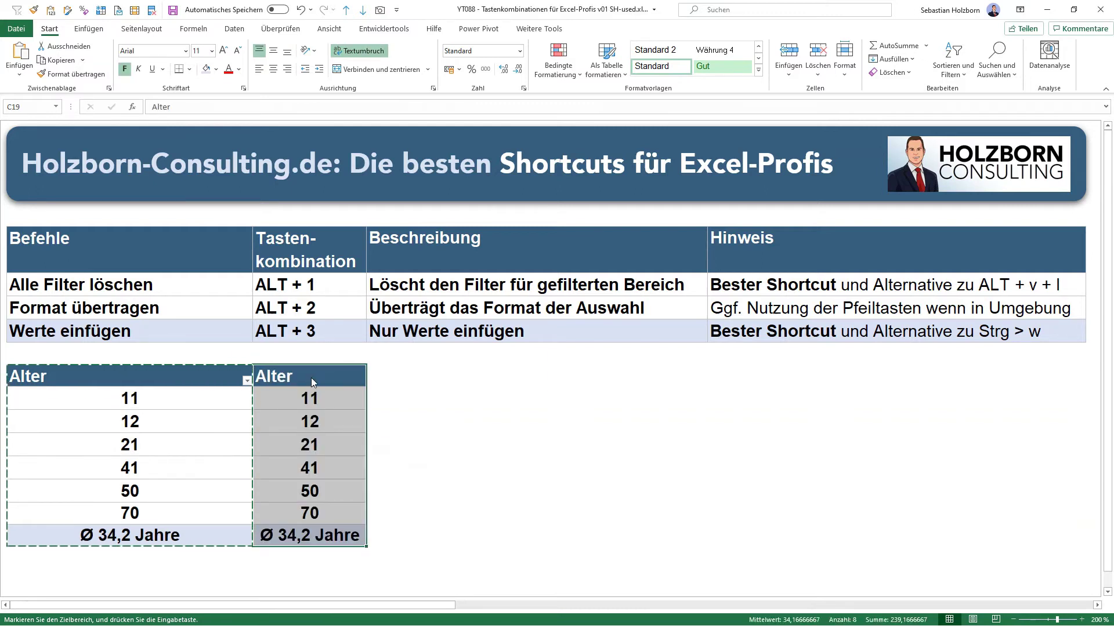
key("w")
left_click(326, 399)
left_click(325, 422)
left_click(328, 445)
left_click(330, 469)
left_click(332, 492)
left_click(329, 514)
left_click(326, 539)
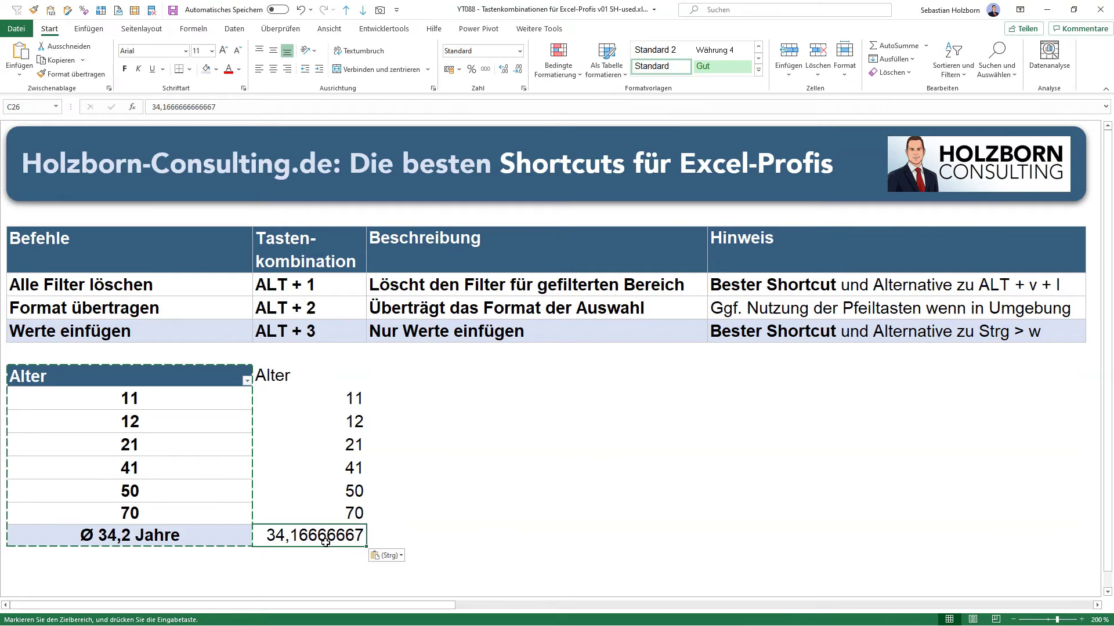
- Delete the pasted column C values and re-confirm each Alter age cell with F2 and Enter
key("ctrl+shift+Up")
key("Delete")
left_click(153, 399)
key("F2")
key("Return")
key("F2")
key("Return")
key("F2")
key("Return")
key("F2")
key("Return")
key("F2")
key("Return")
key("F2")
key("Return")
key("F2")
key("Return")
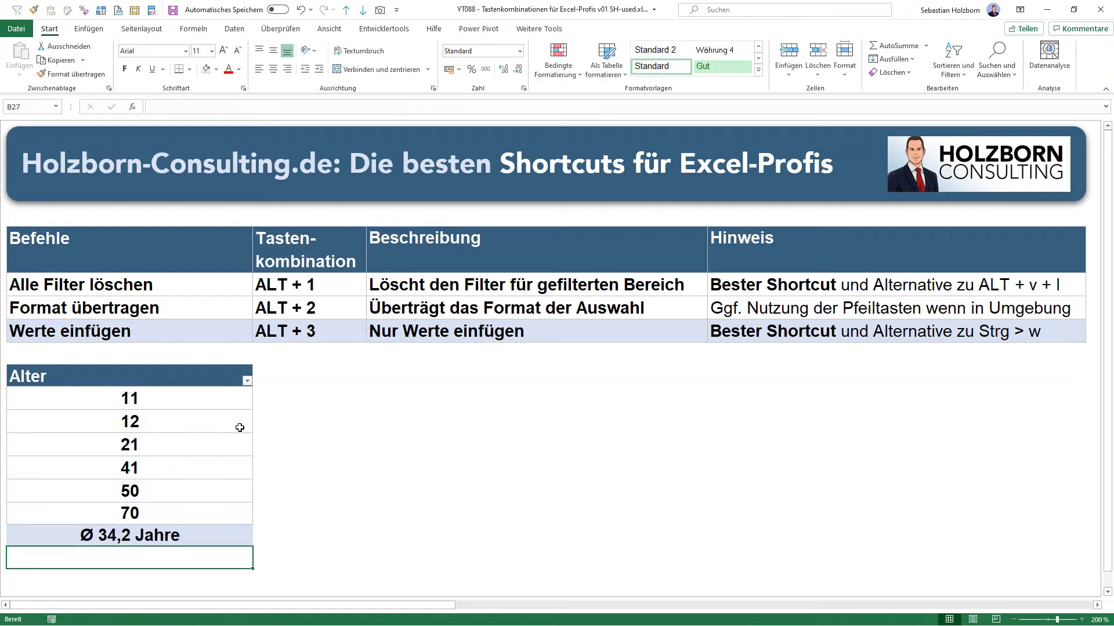
- Copy the Alter table, paste values only into column D with Alt+3, and check the pasted cells
mouse_move(175, 379)
left_mouse_down()
mouse_move(154, 507)
mouse_move(174, 535)
left_mouse_up()
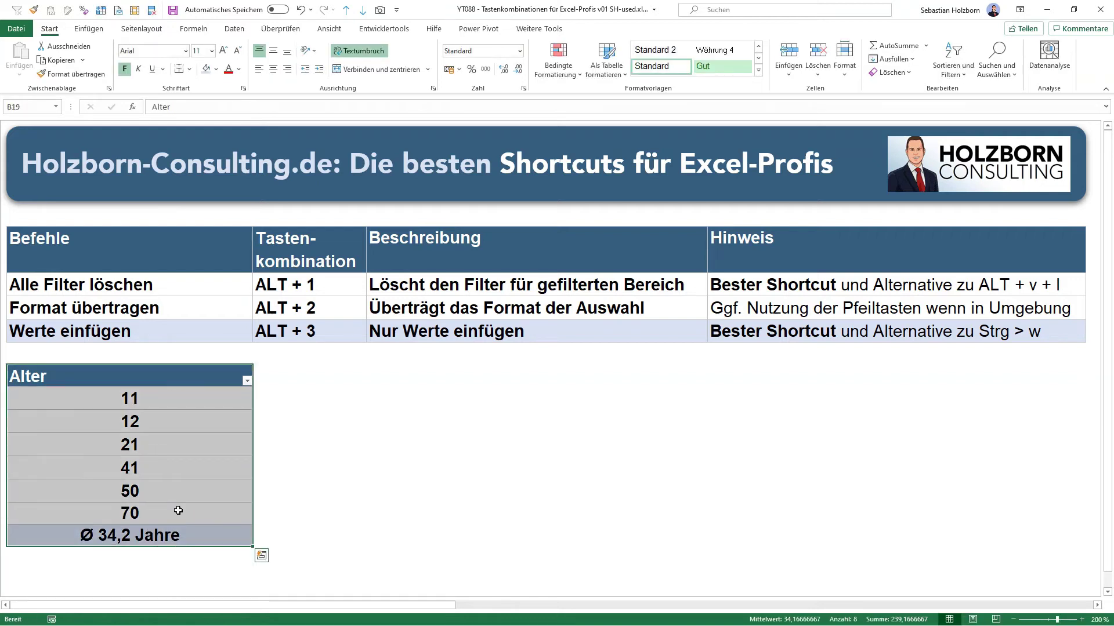
key("ctrl+c")
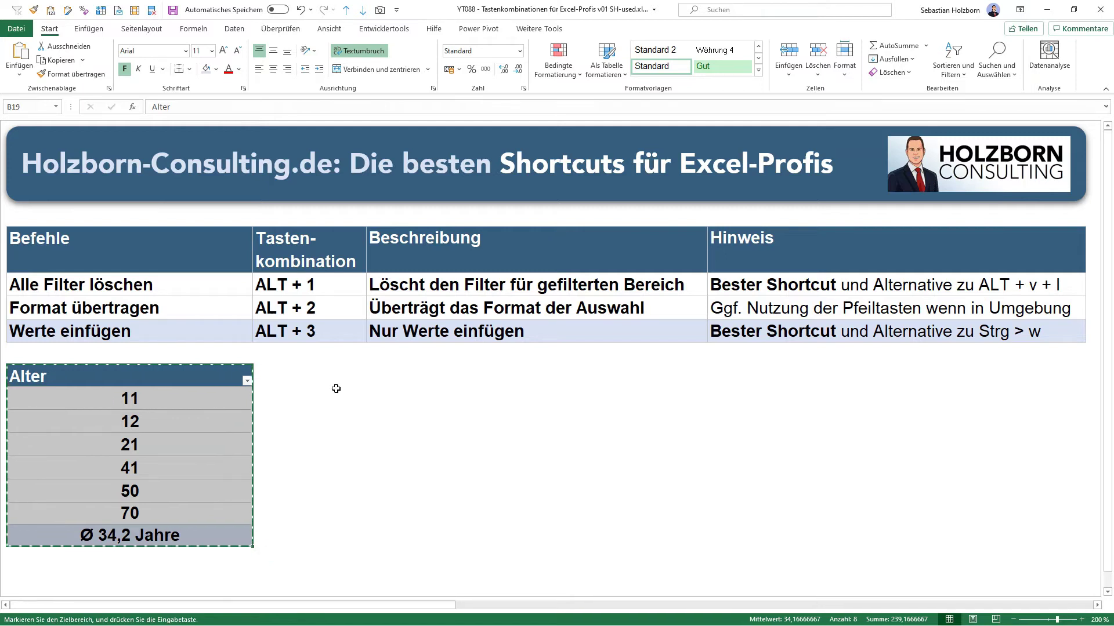
left_click(333, 374)
left_click(380, 371)
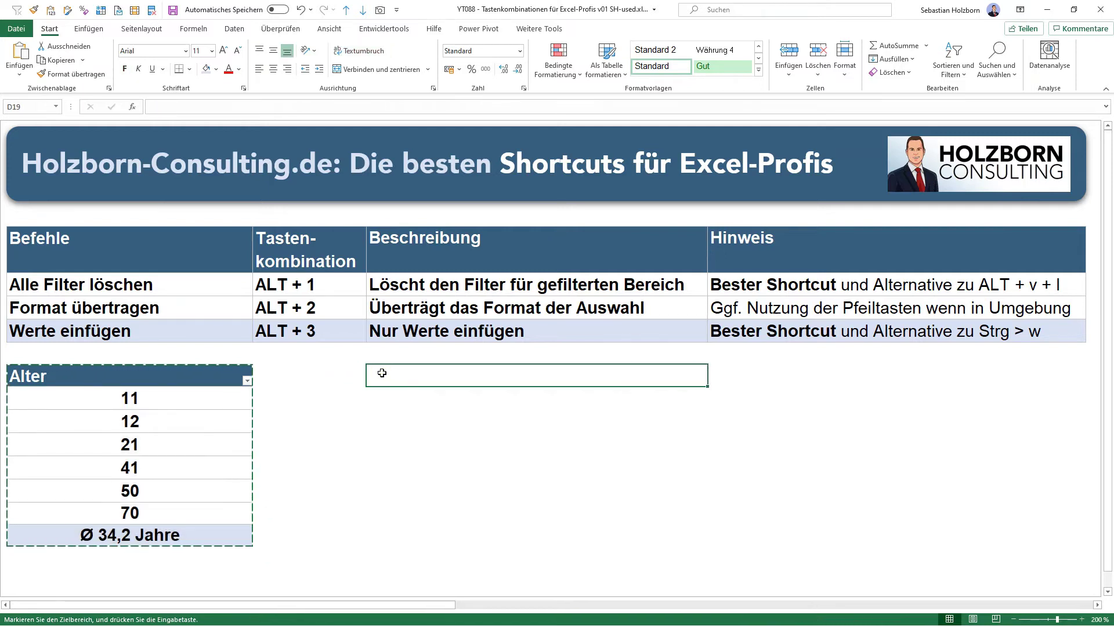
key("alt+3")
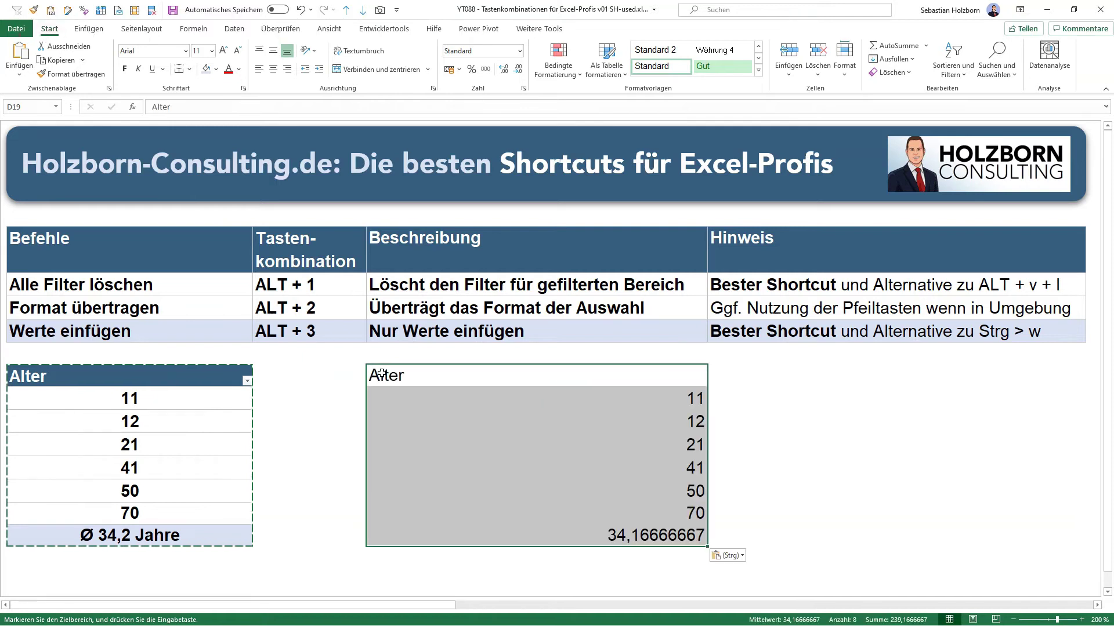
left_click(638, 400)
key("Down")
key("Down")
key("F2")
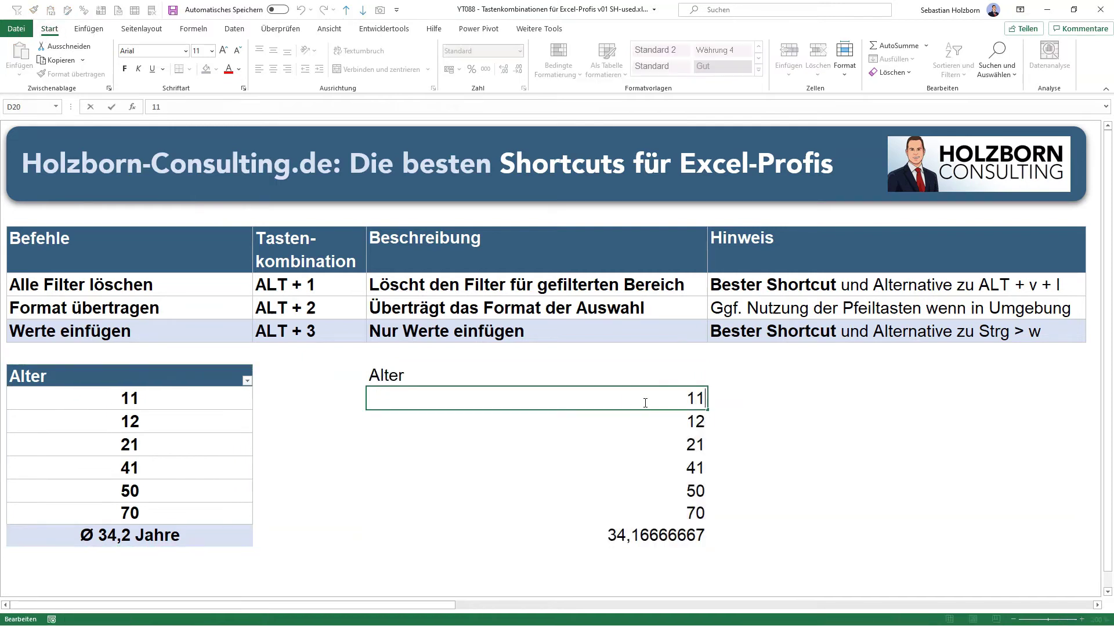
key("Return")
key("F2")
key("Return")
key("F2")
key("Return")
key("F2")
key("Return")
key("F2")
key("Return")
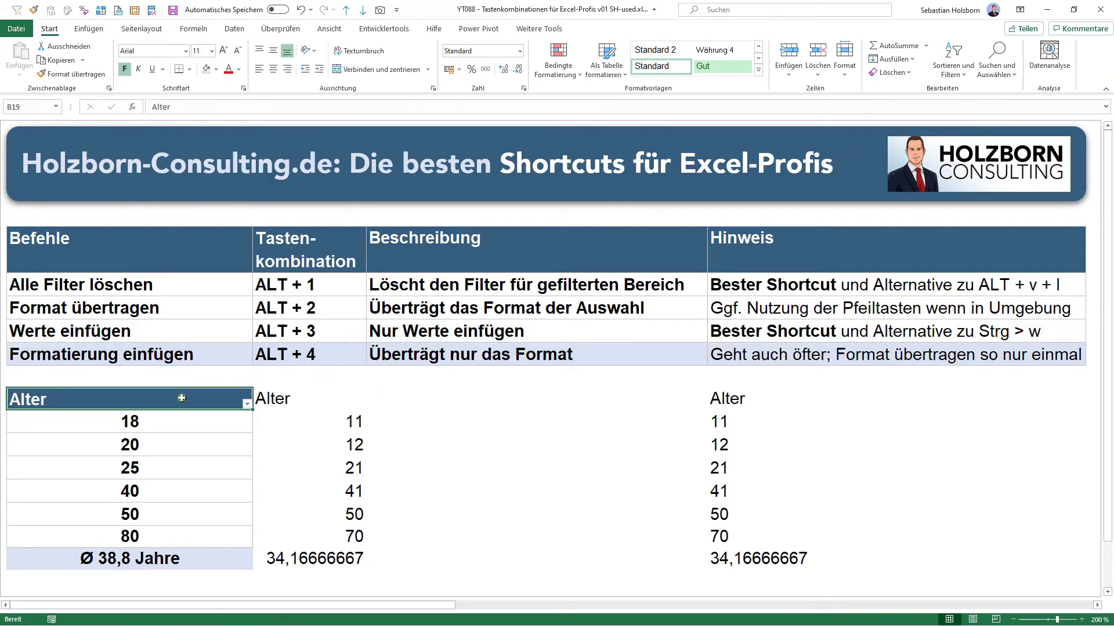
- Copy the Alter table and paste its formatting onto columns C, E and D with Alt+4
left_click_drag(182, 399, 144, 559)
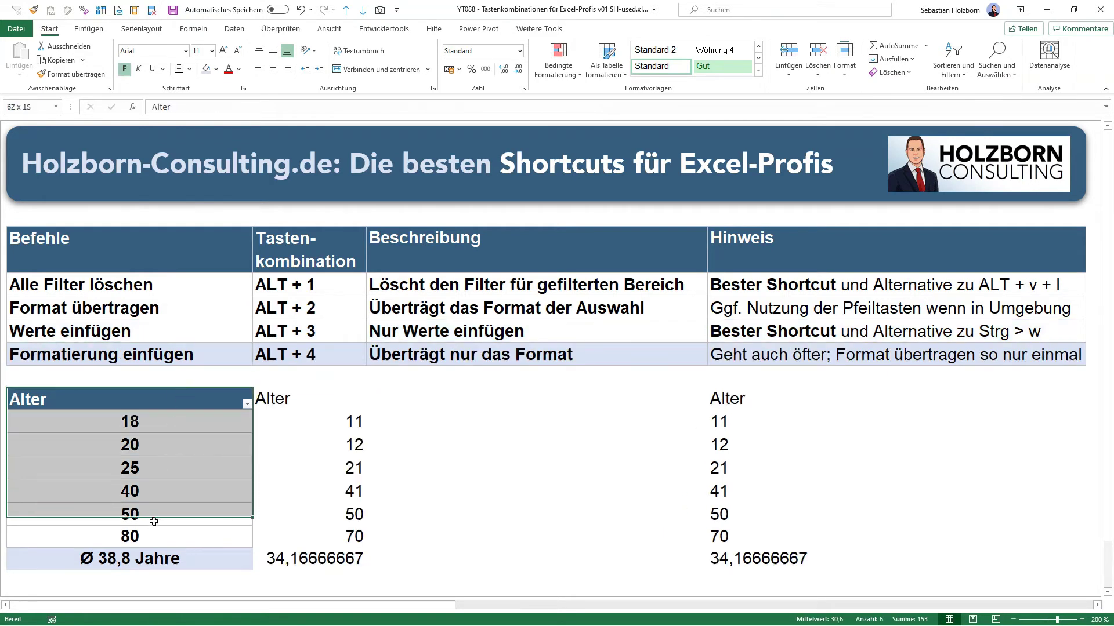
key("alt+4")
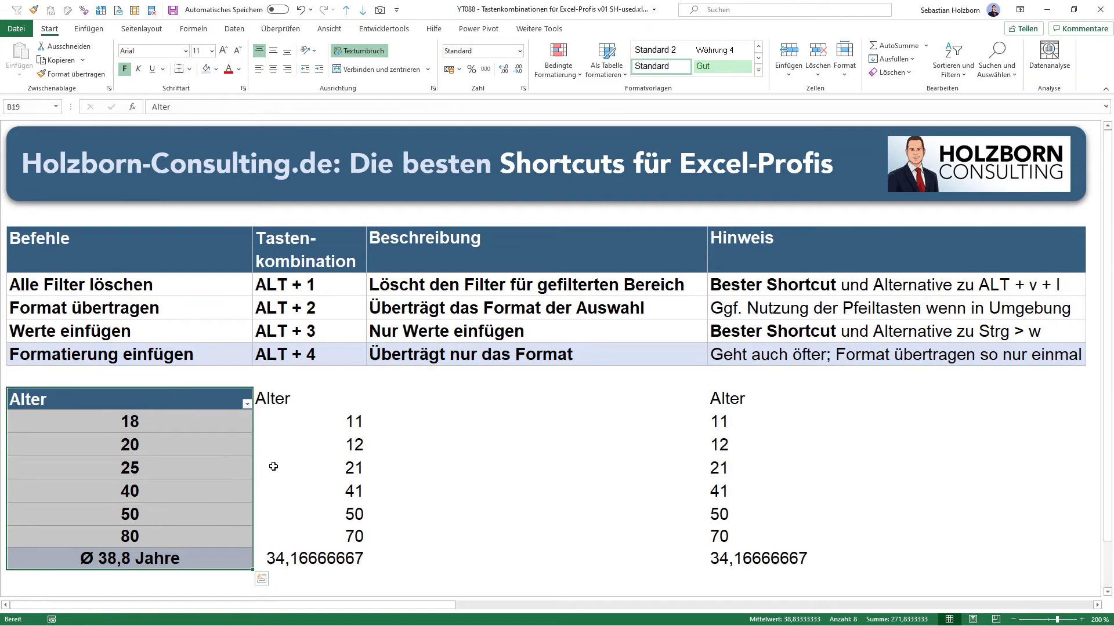
key("ctrl+c")
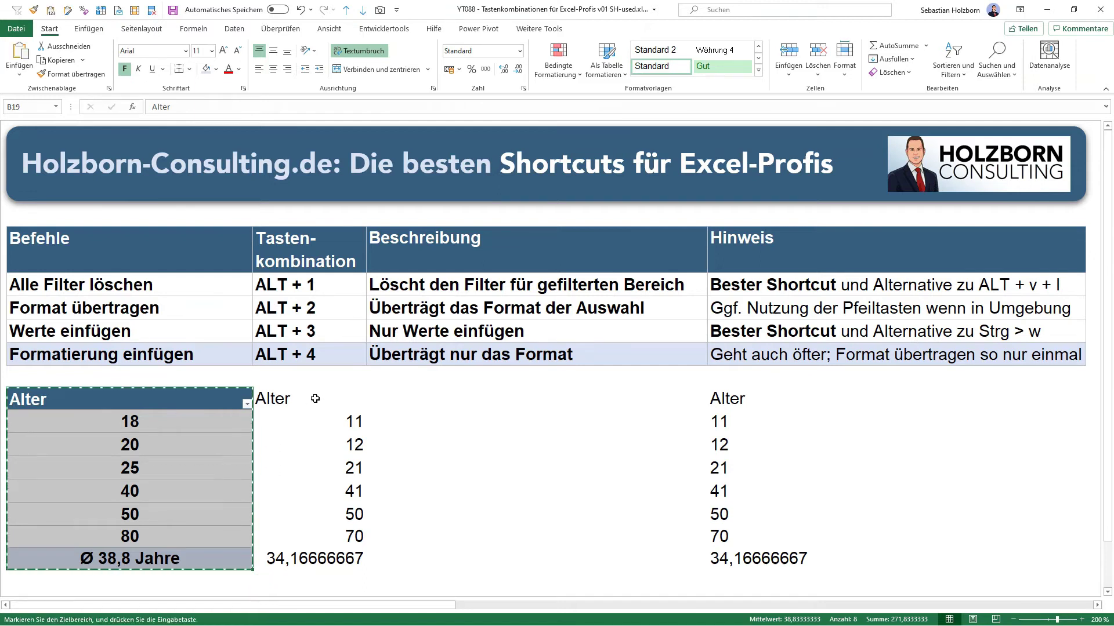
left_click(314, 399)
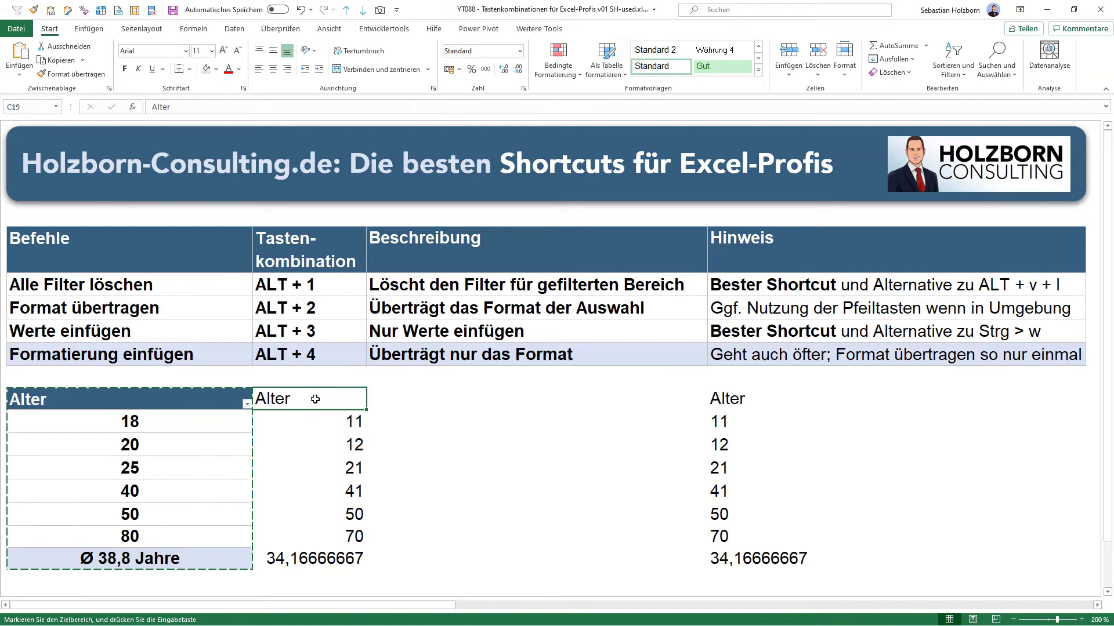
key("alt+4")
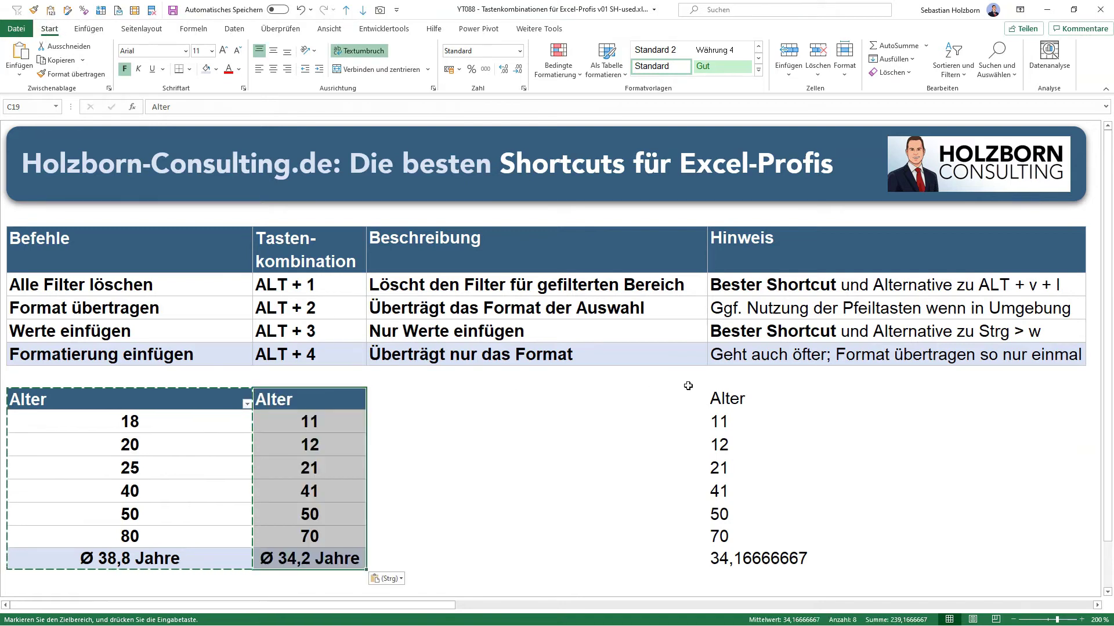
left_click(722, 393)
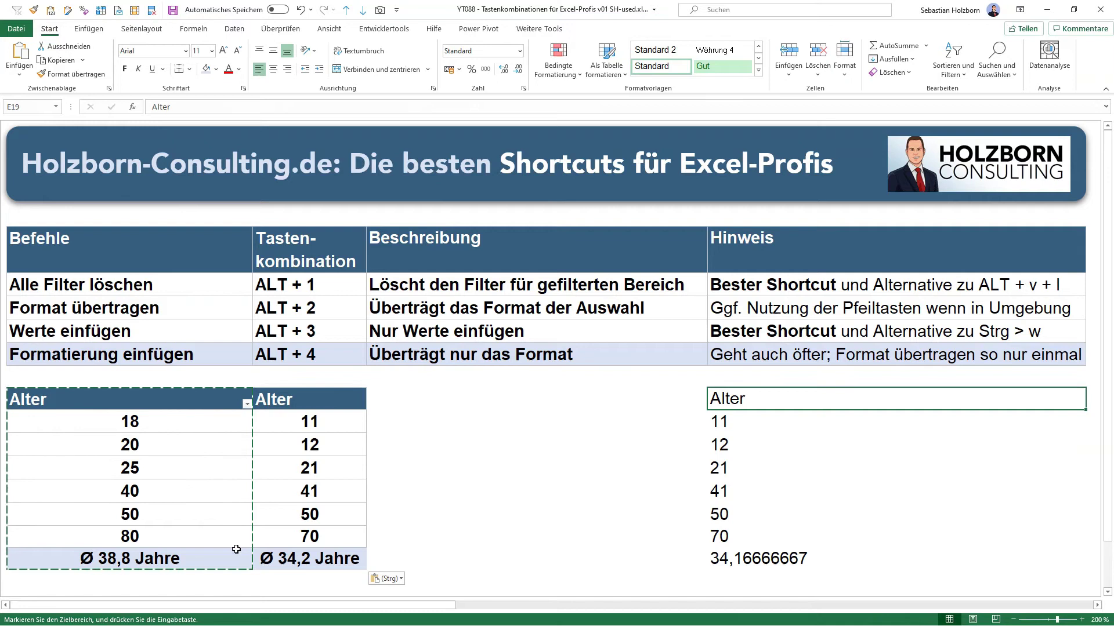
key("alt+4")
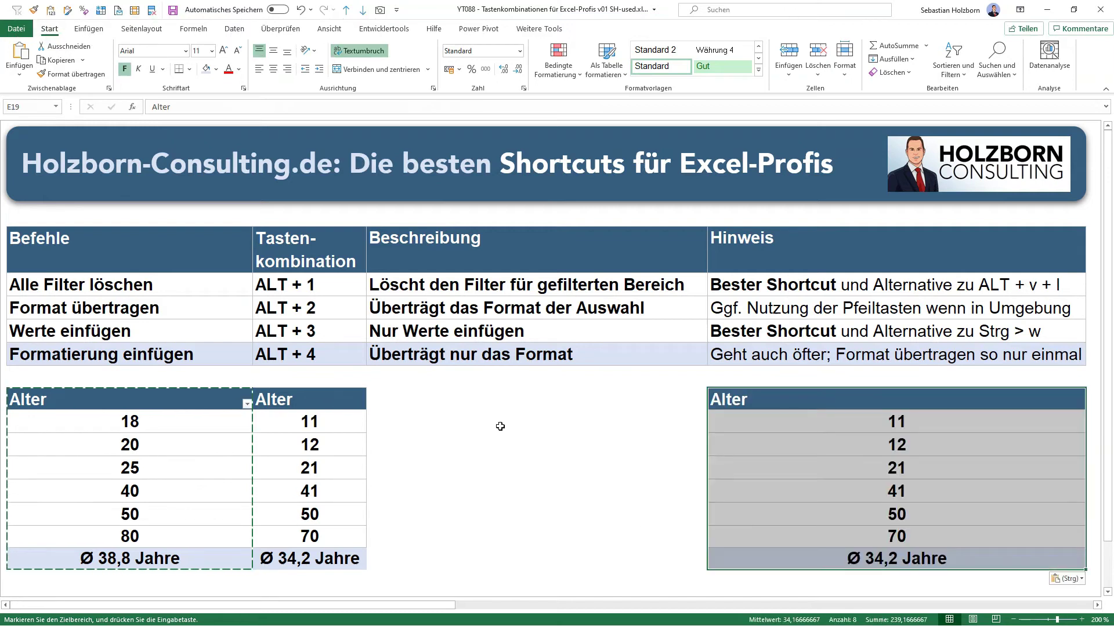
left_click(503, 400)
key("alt+4")
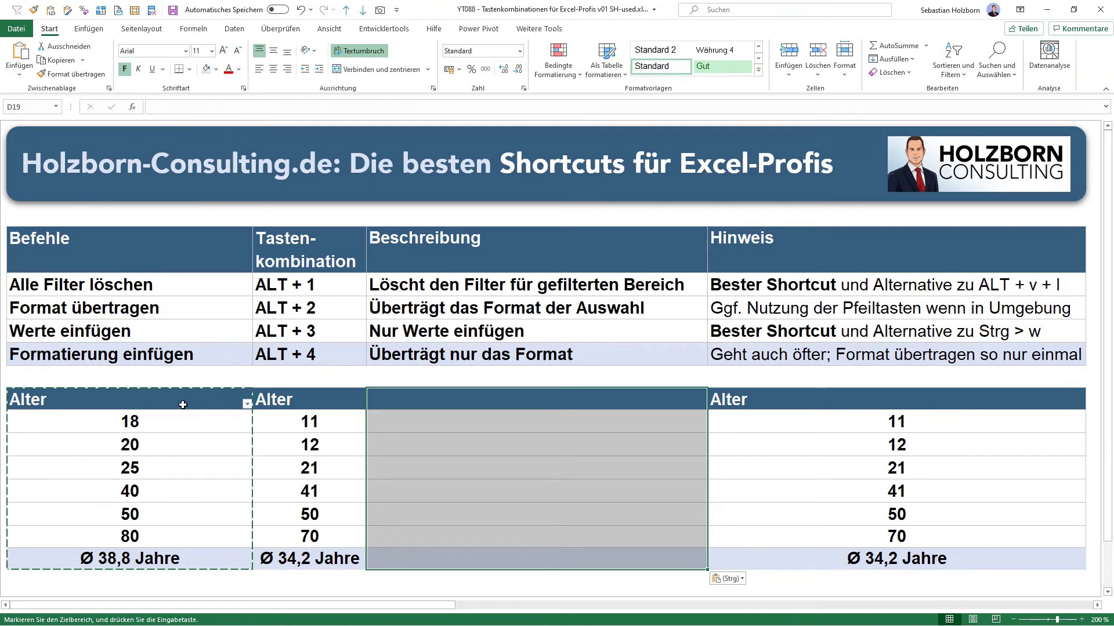
key("Escape")
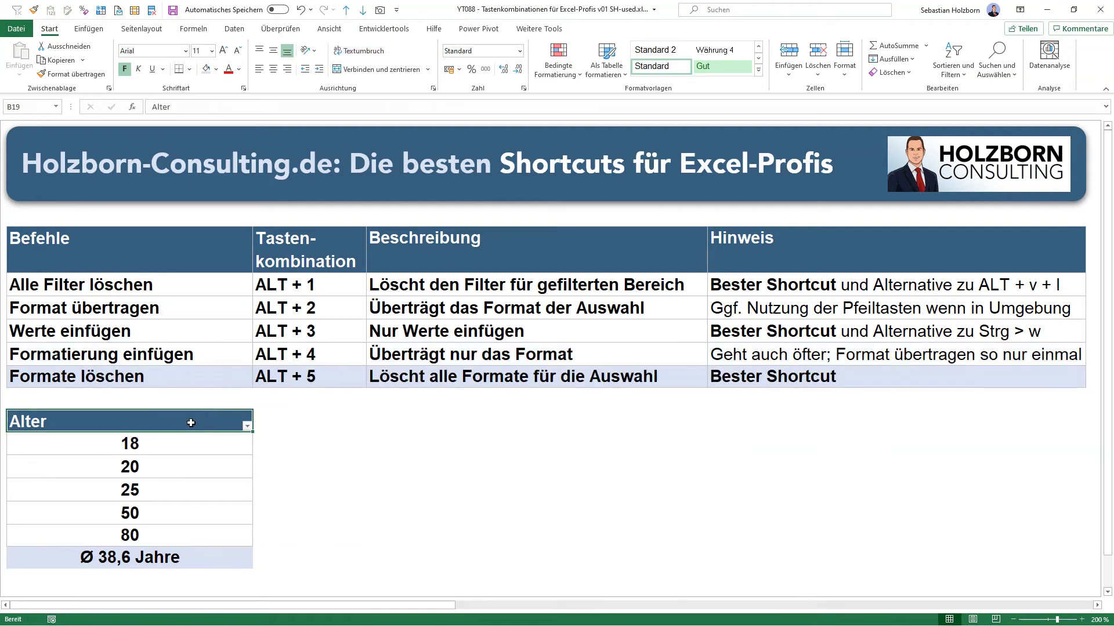
- Clear formats from the Alter table with Alt+5, then check the ages and the MITTELWERT average formula
left_click_drag(191, 422, 165, 556)
key("alt+4")
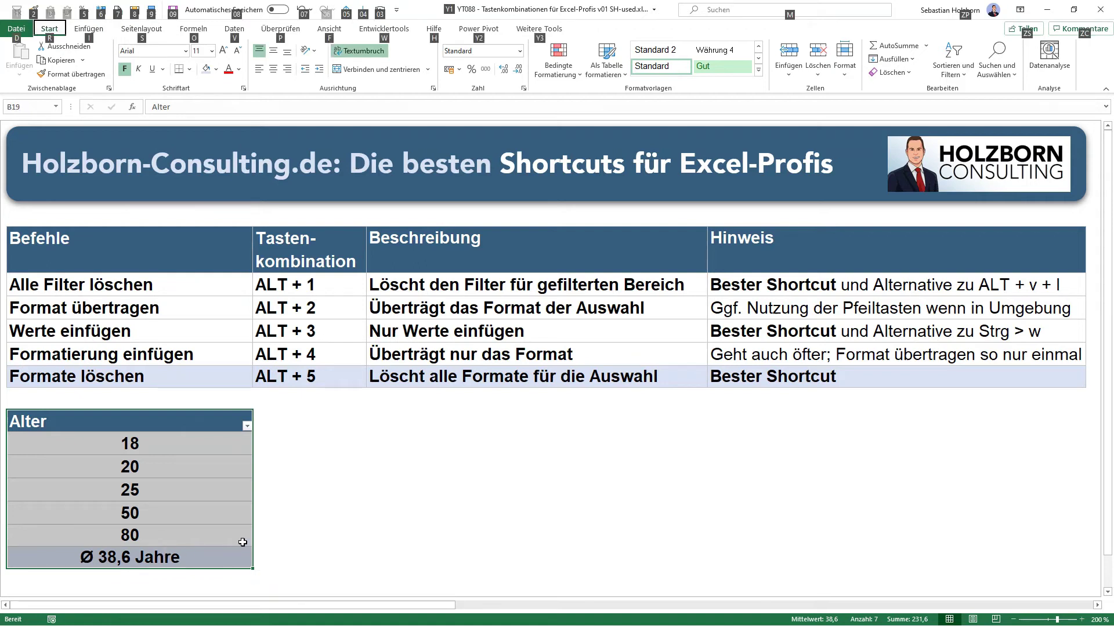
key("alt+5")
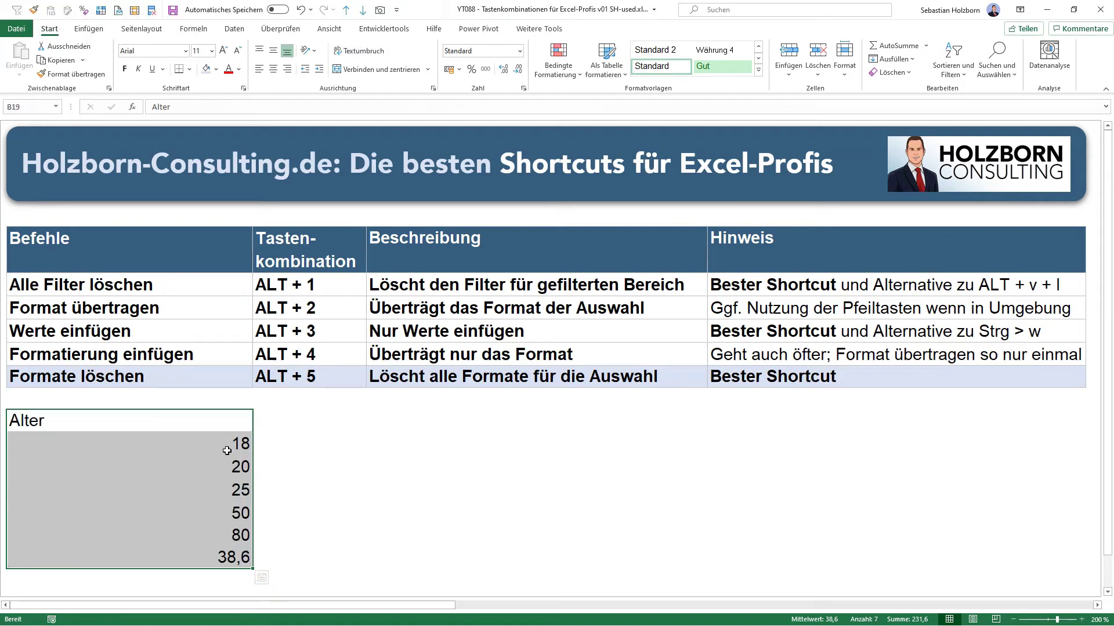
left_click(223, 450)
left_click(218, 464)
left_click(212, 490)
left_click(211, 537)
left_click(210, 555)
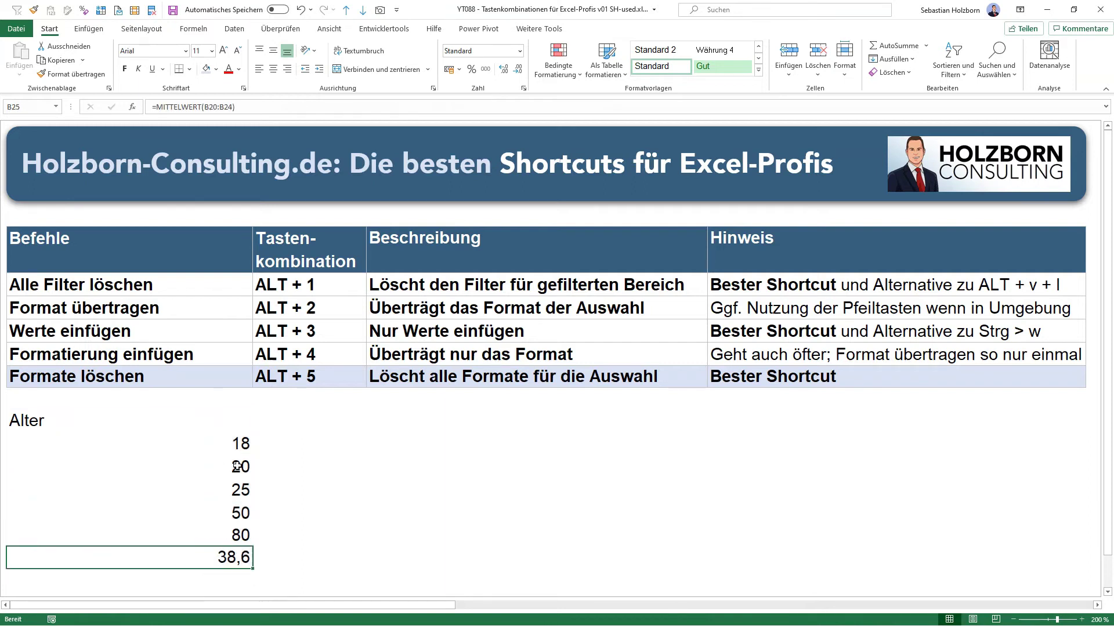
key("F2")
key("Escape")
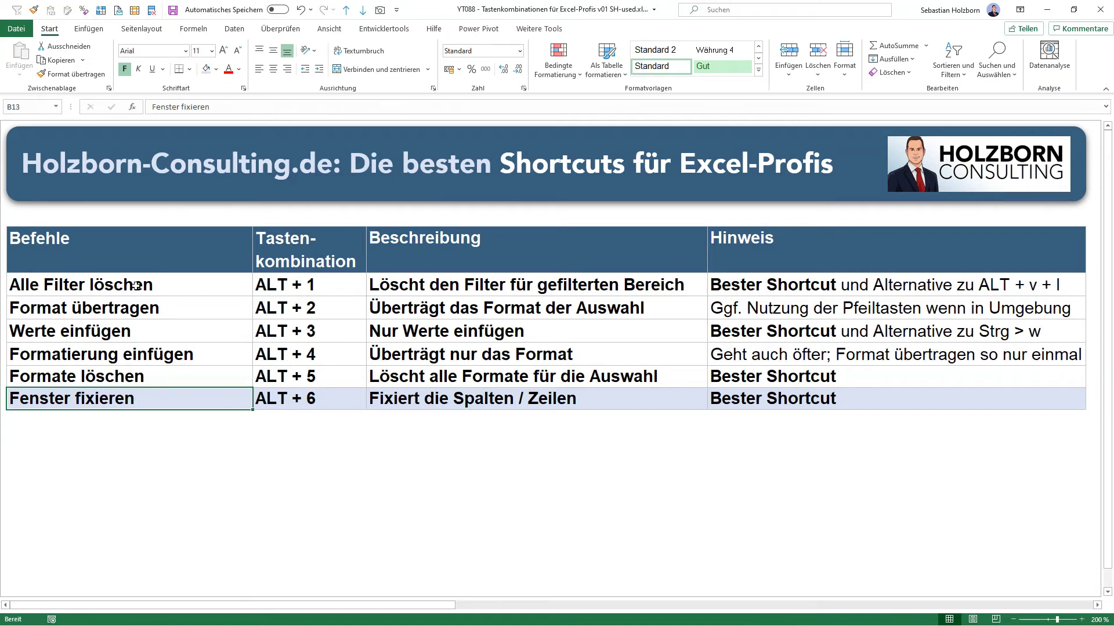
scroll(135, 286, "down", 10)
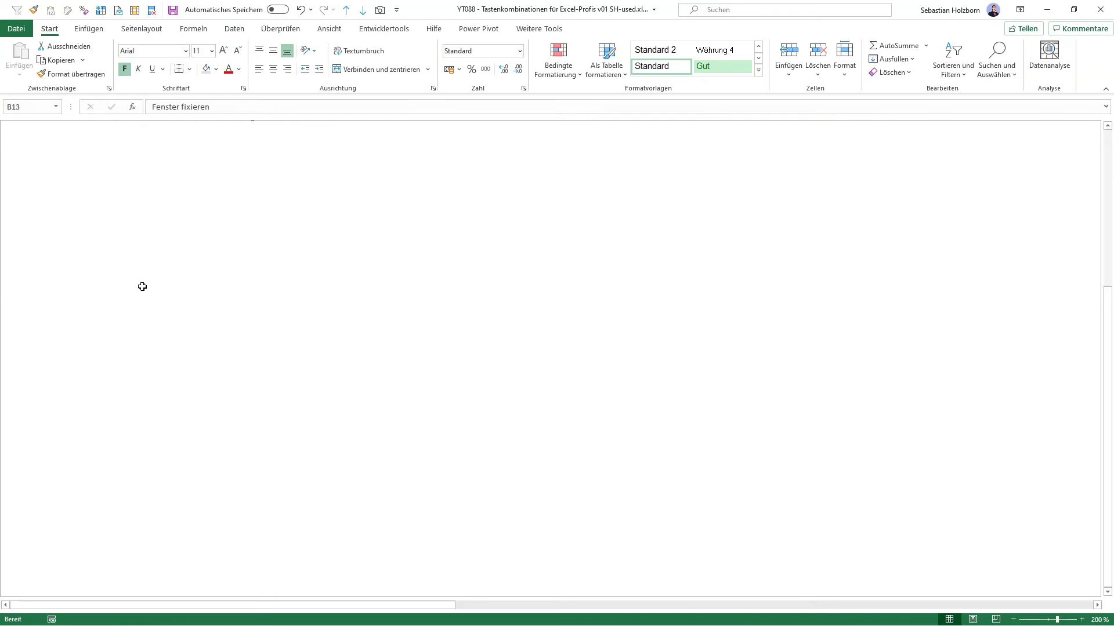
scroll(142, 287, "up", 8)
scroll(142, 287, "up", 1)
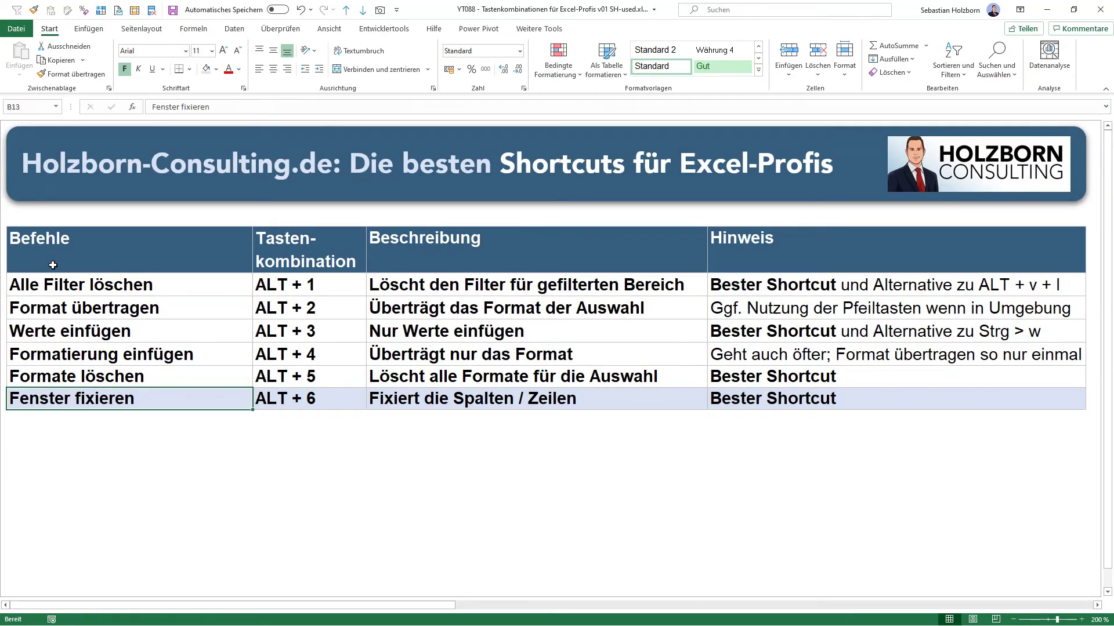
left_click(92, 293)
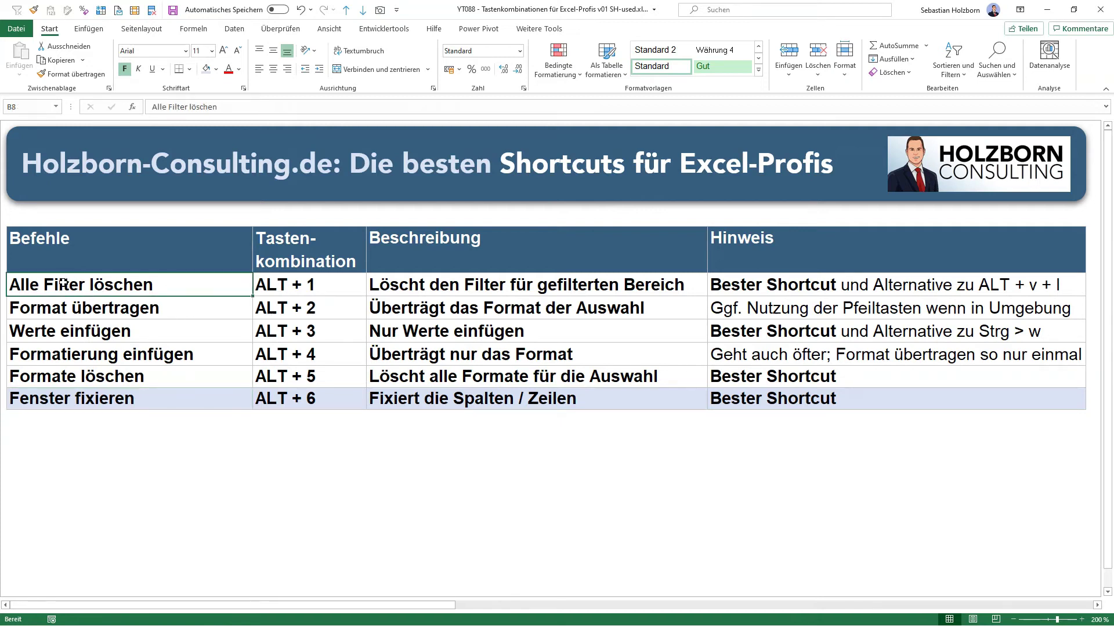
key("alt")
key("6")
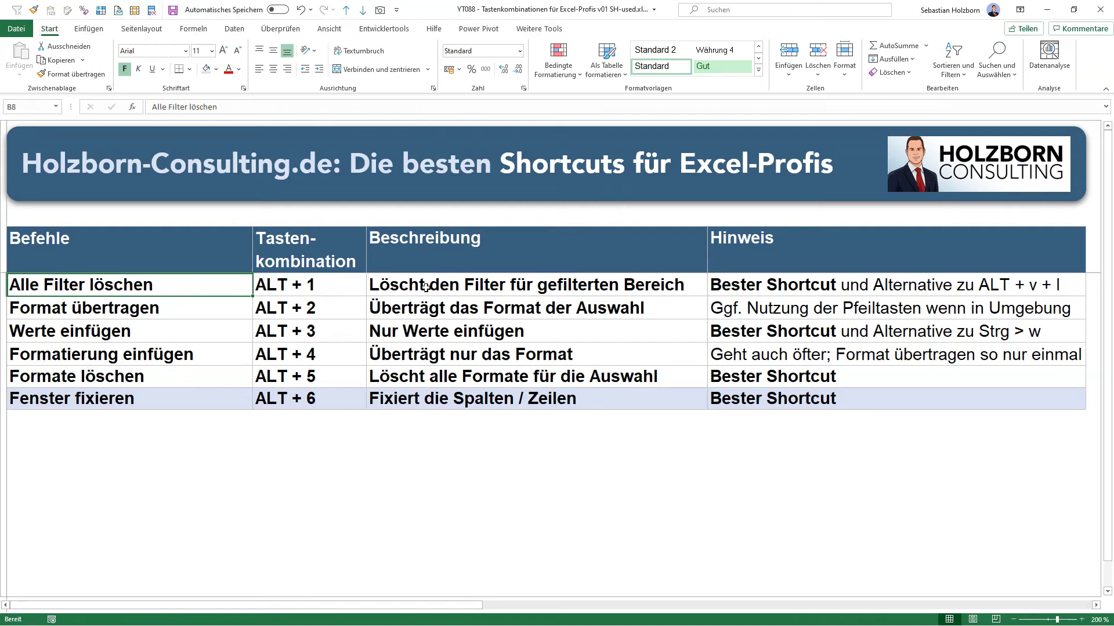
scroll(929, 343, "down", 5)
scroll(929, 343, "up", 2)
scroll(929, 343, "up", 3)
key("Right")
key("Right")
key("Right")
key("Right")
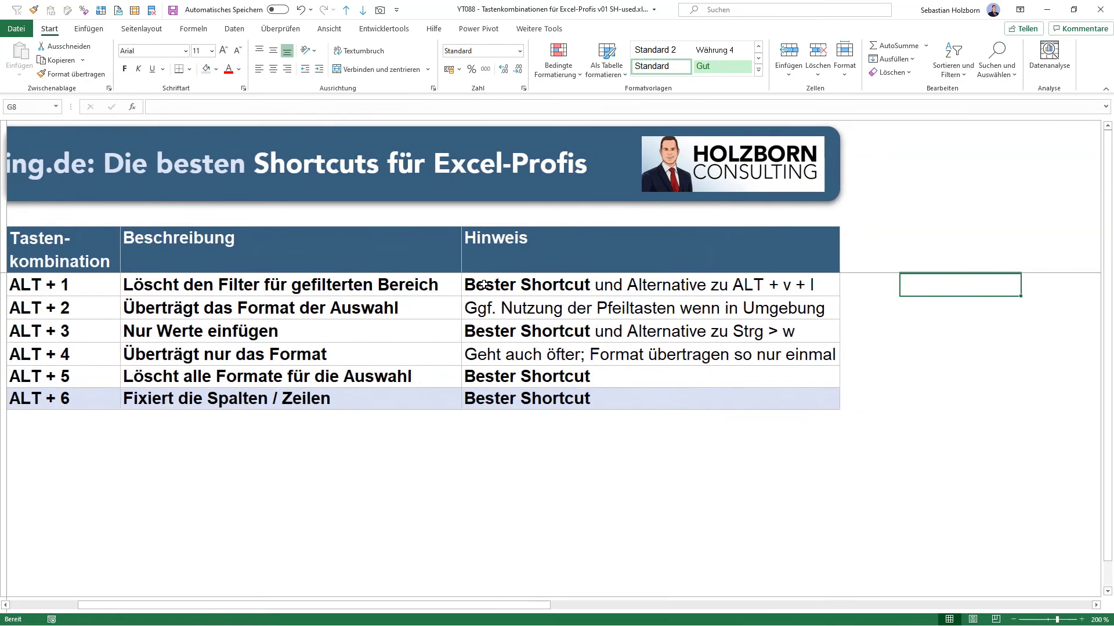
key("Right")
key("Right")
key("Left")
key("Left")
key("Left")
key("Right")
key("Right")
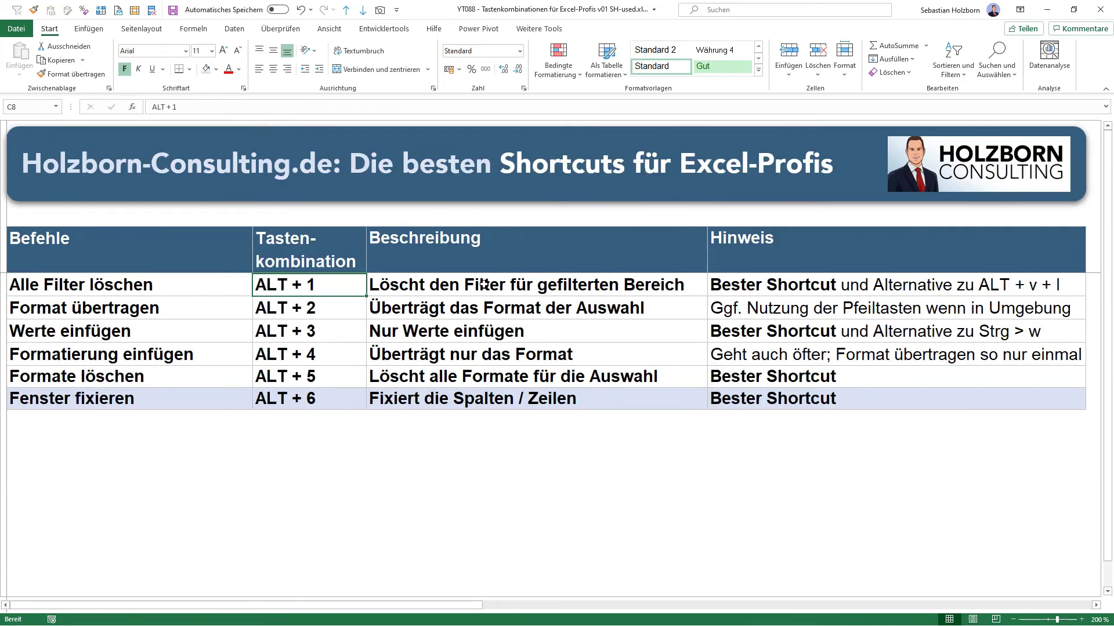
key("alt")
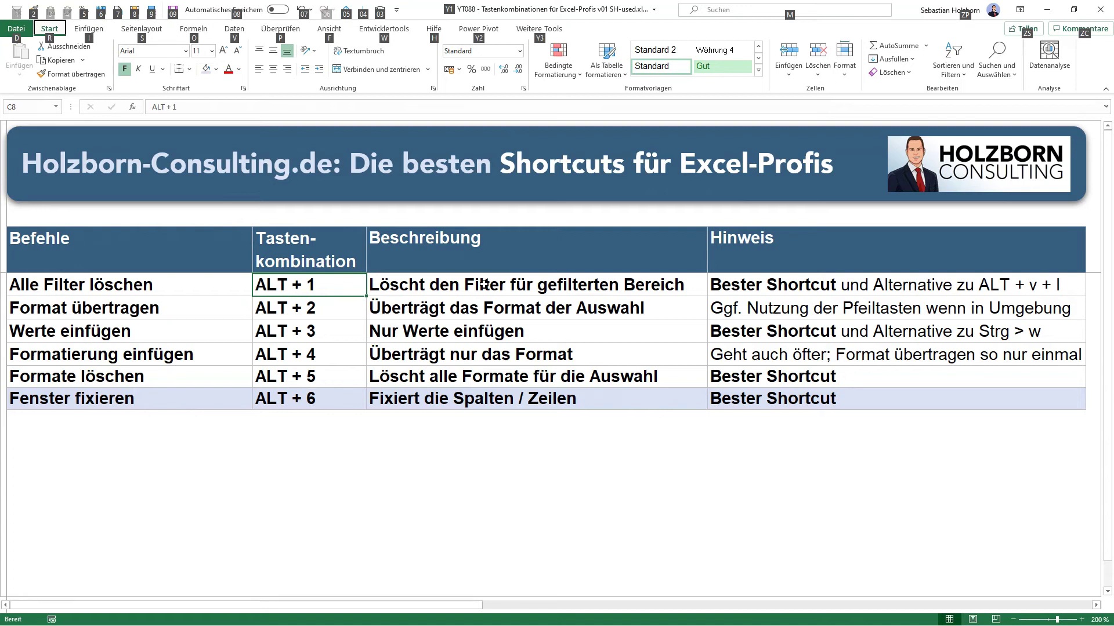
key("1")
left_click(483, 285)
key("Left")
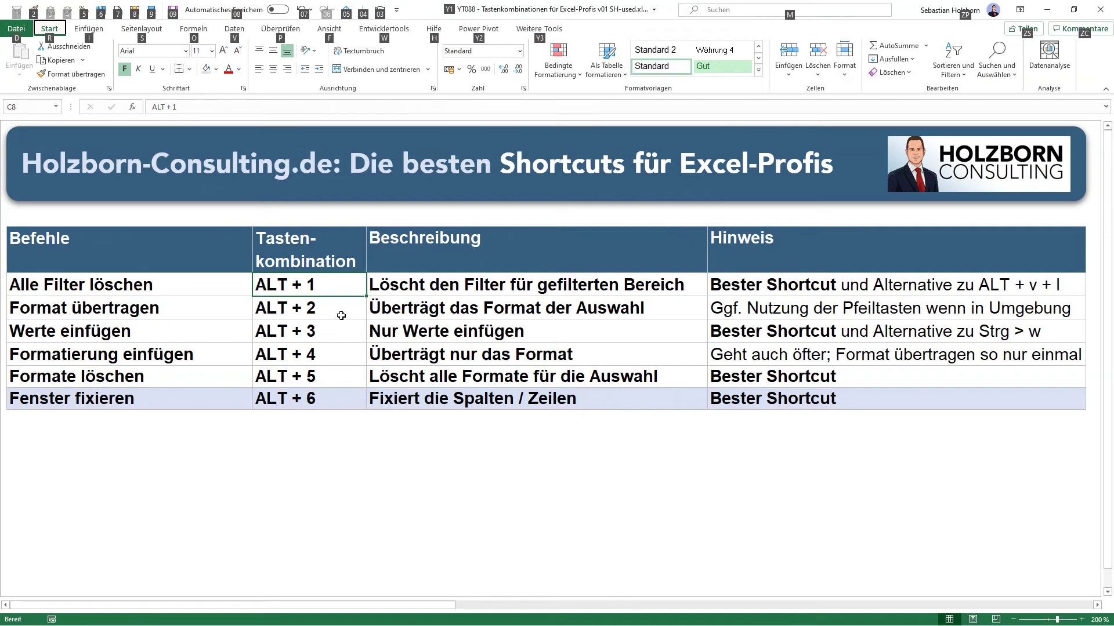
key("alt+6")
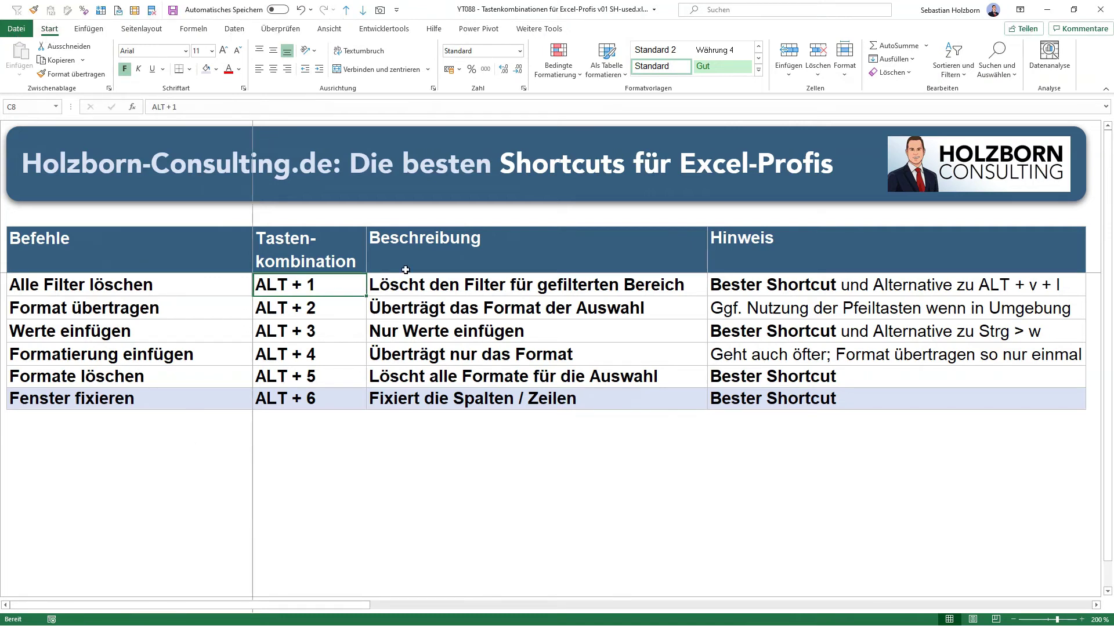
scroll(405, 270, "right", 5)
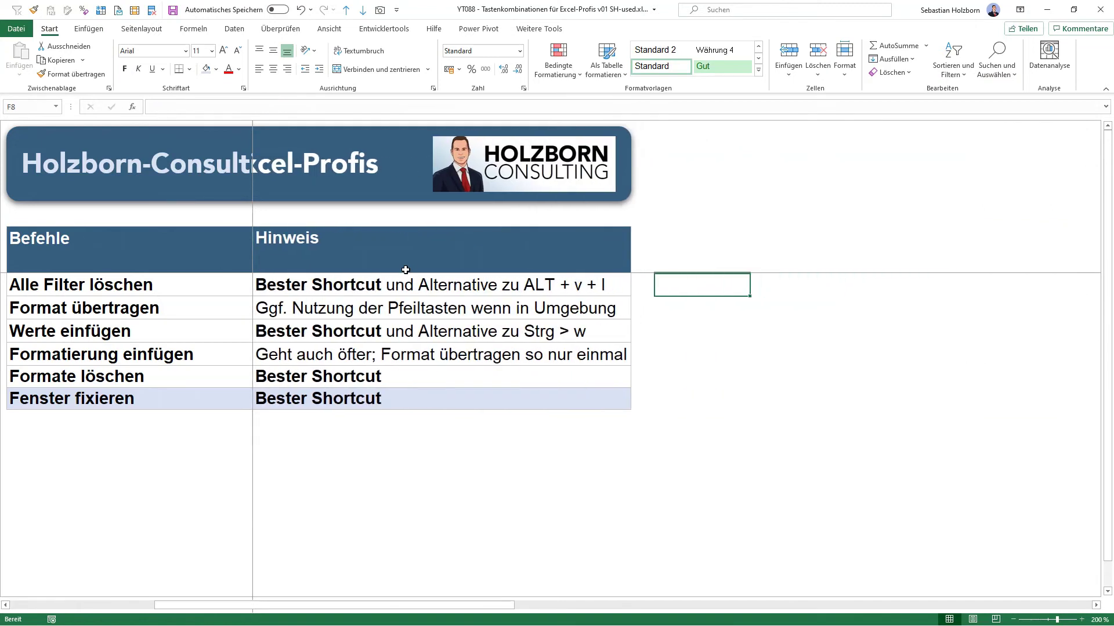
scroll(406, 270, "left", 4)
scroll(405, 270, "left", 2)
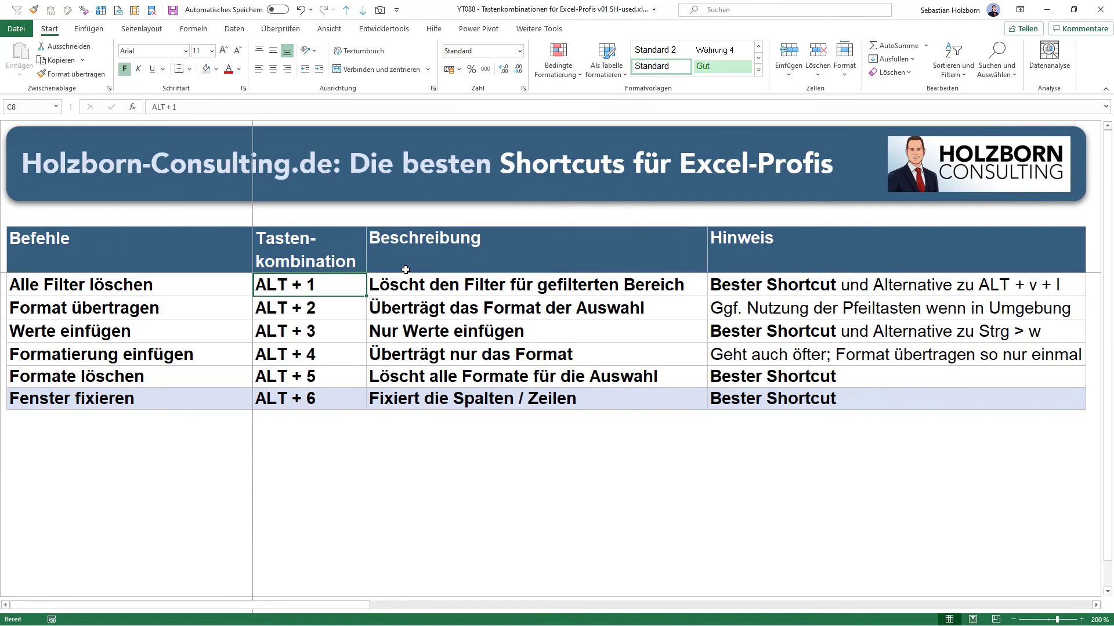
key("alt+6")
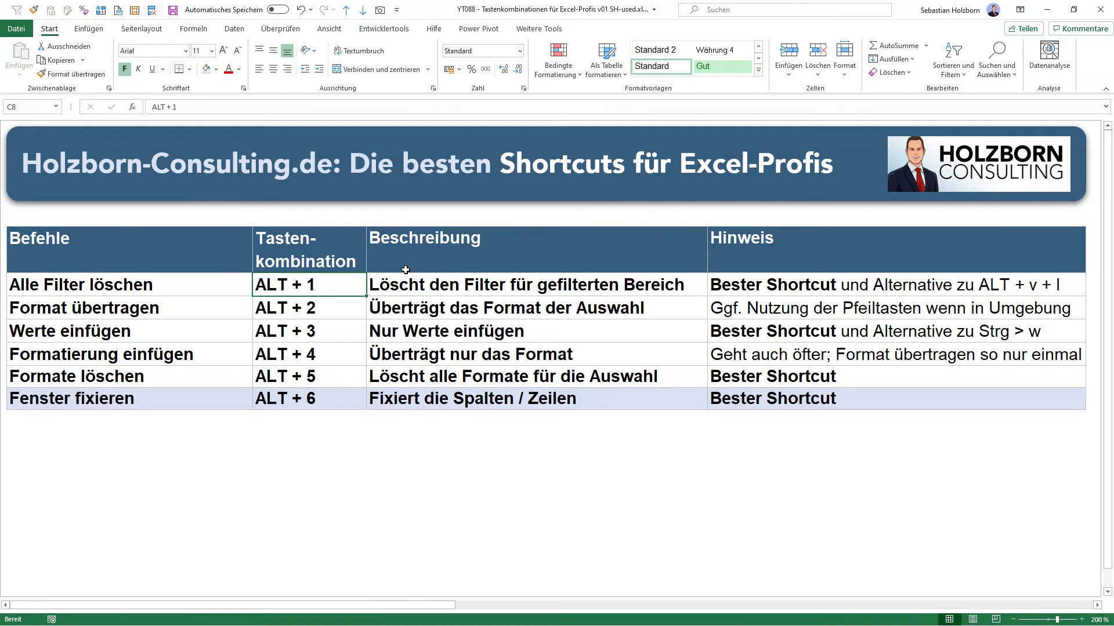
scroll(293, 390, "down", 3)
scroll(303, 380, "up", 3)
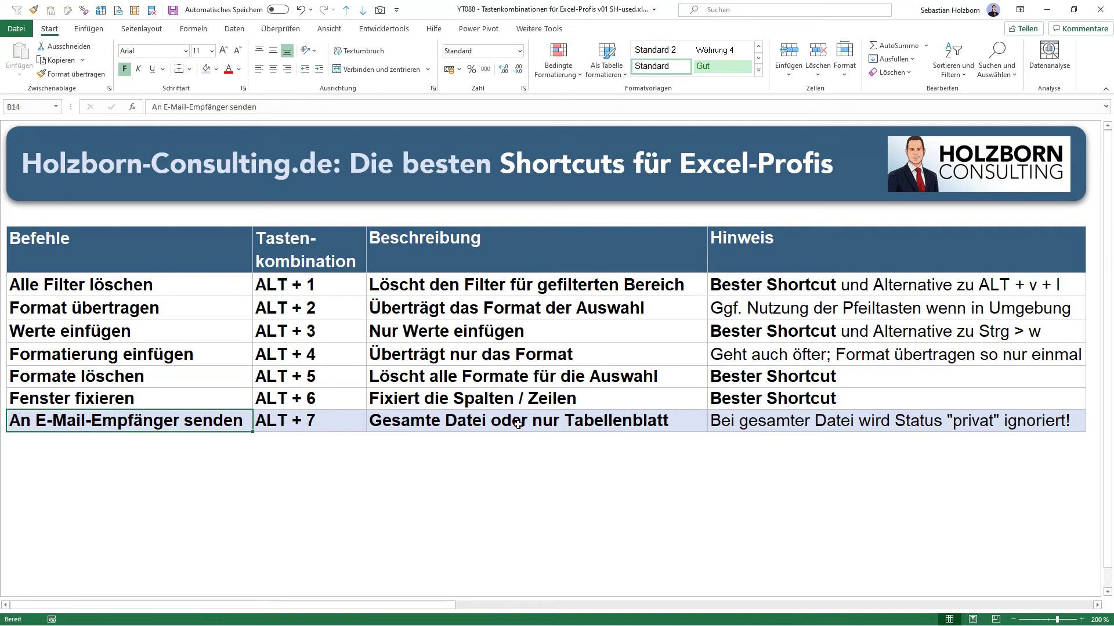
- Use Alt+7 to e-mail the whole workbook as an attachment via 'Sendet die gesamte Arbeitsmappe als Anlage'
key("alt+7")
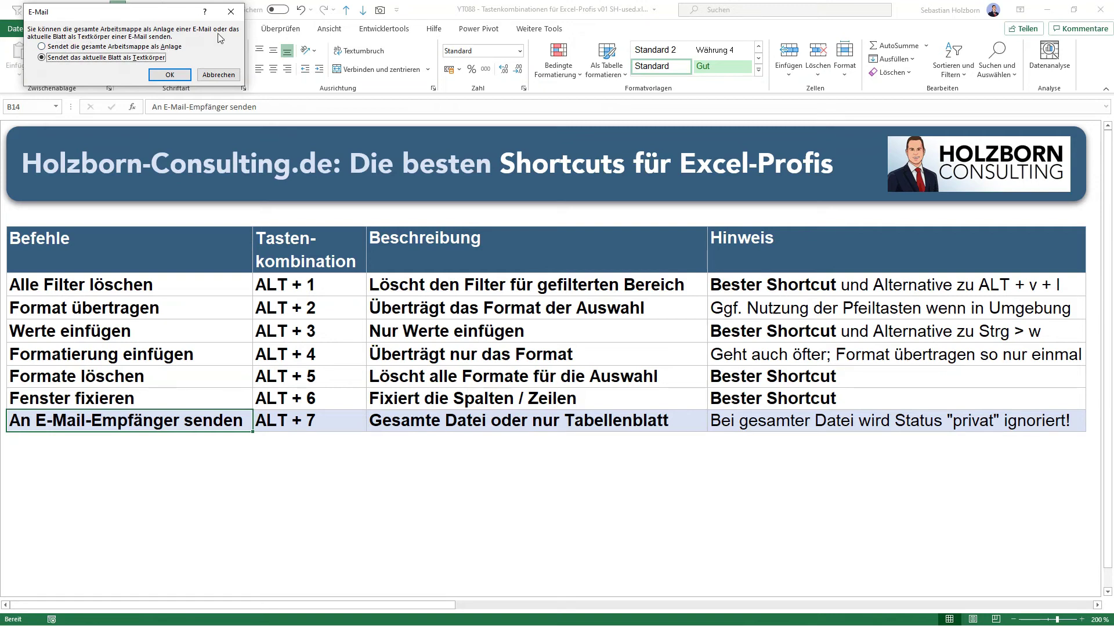
left_click(87, 47)
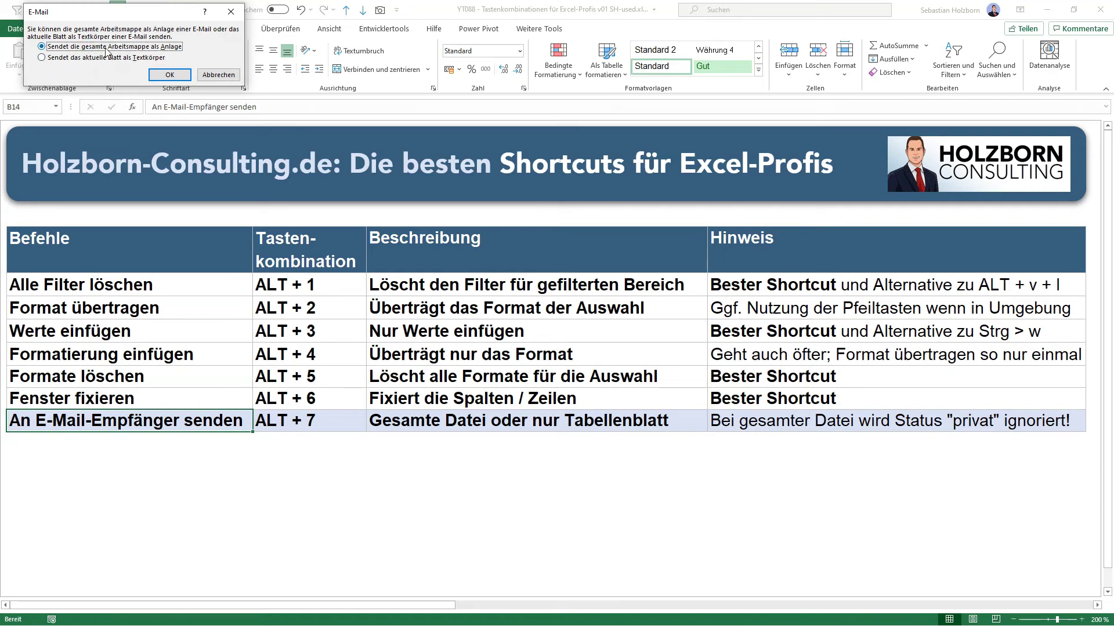
left_click(169, 75)
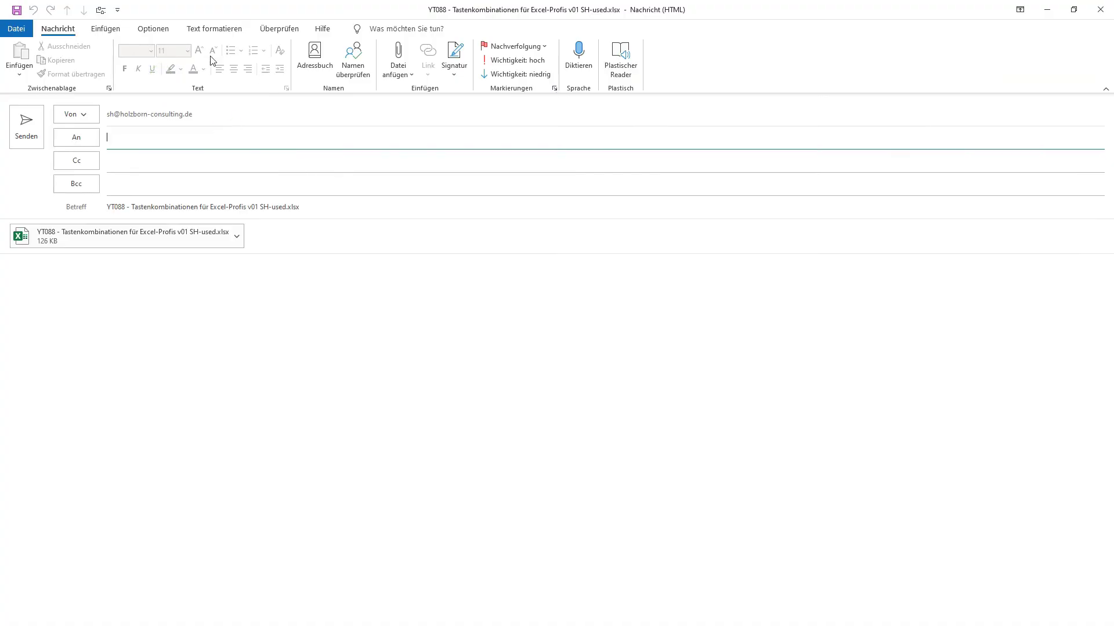
- Check the message's Vertraulichkeit options, leave the sensitivity at Normal, and close the message
left_click(170, 30)
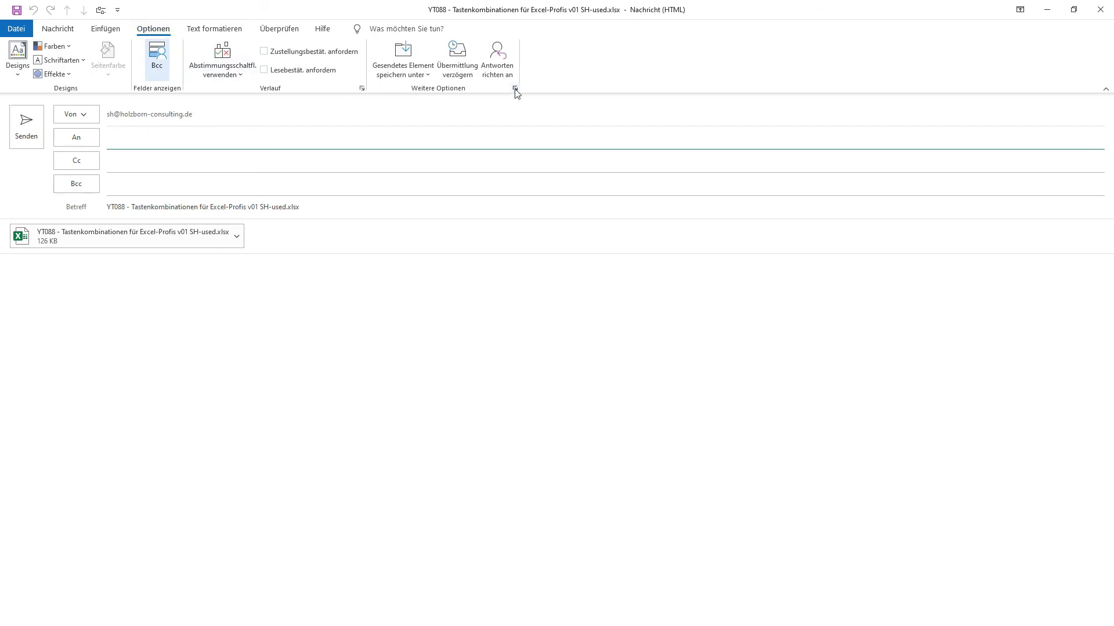
left_click(514, 88)
left_click(477, 238)
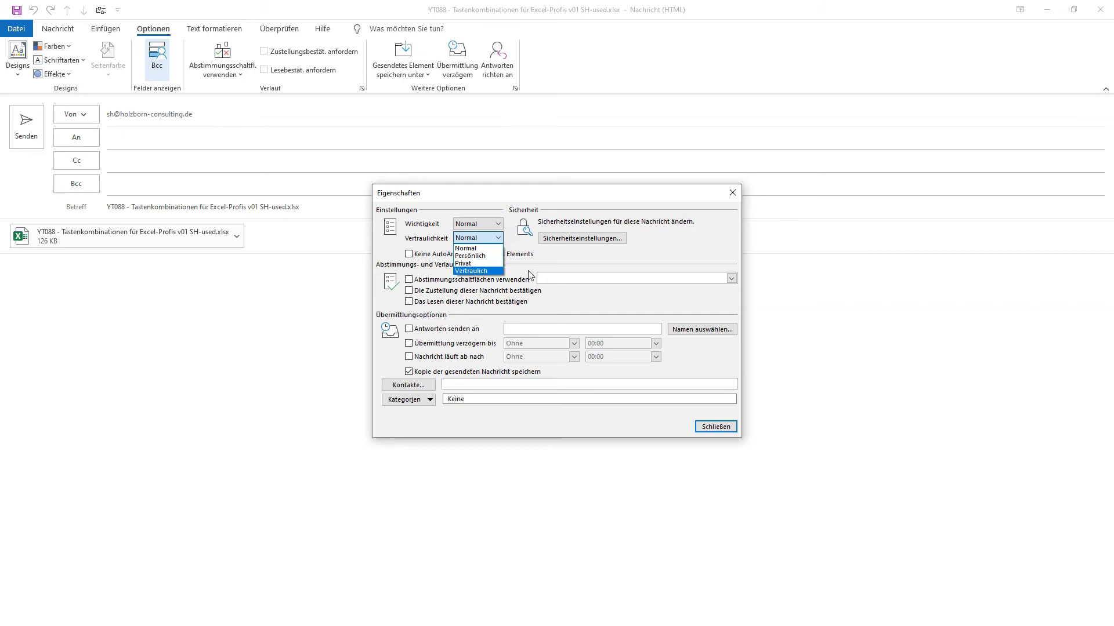
key("Return")
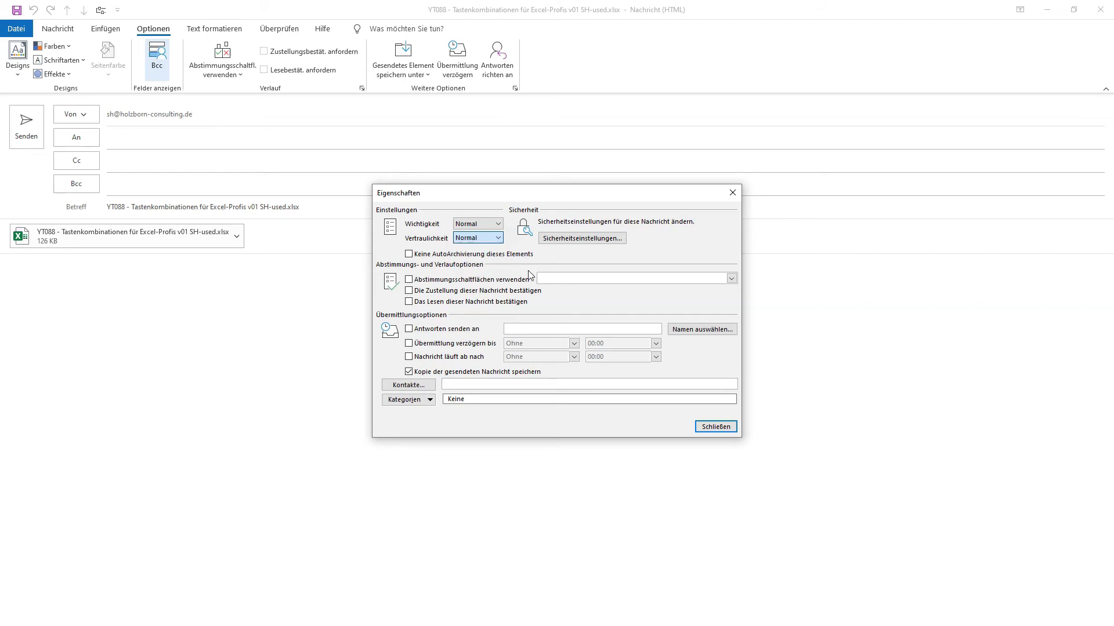
key("Escape")
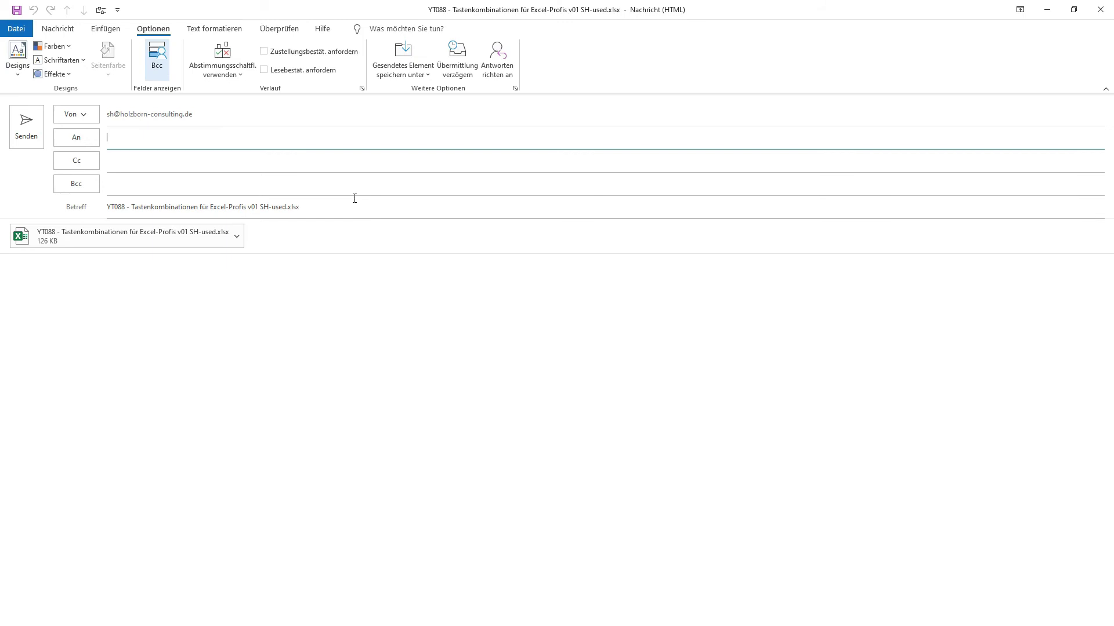
key("Escape")
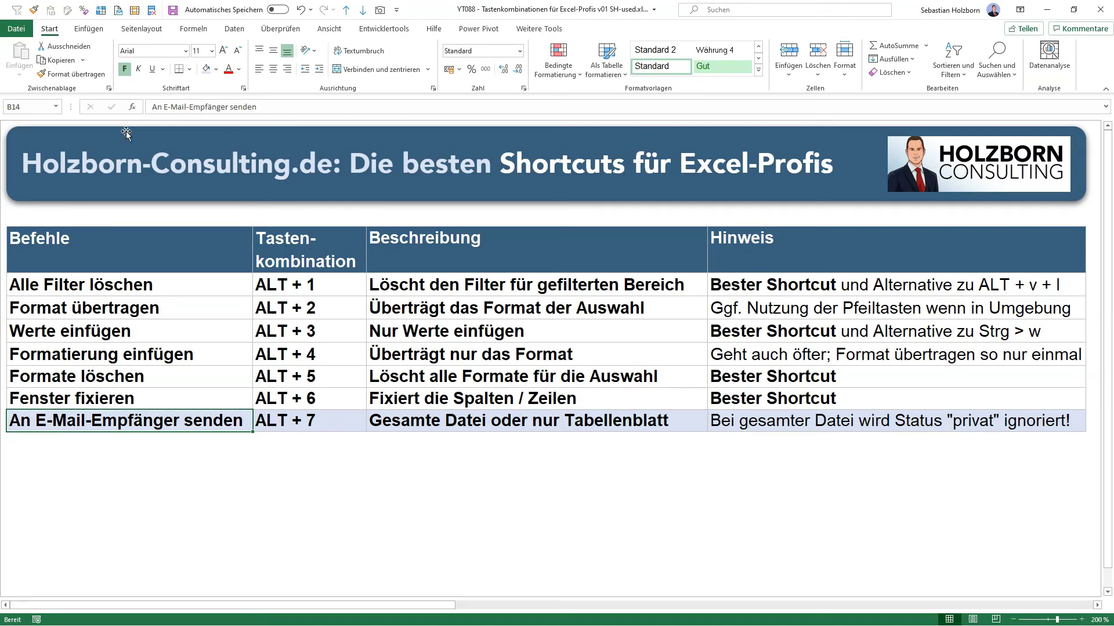
- Use Alt+7 to send the current sheet as the message body
key("alt+7")
left_click(49, 57)
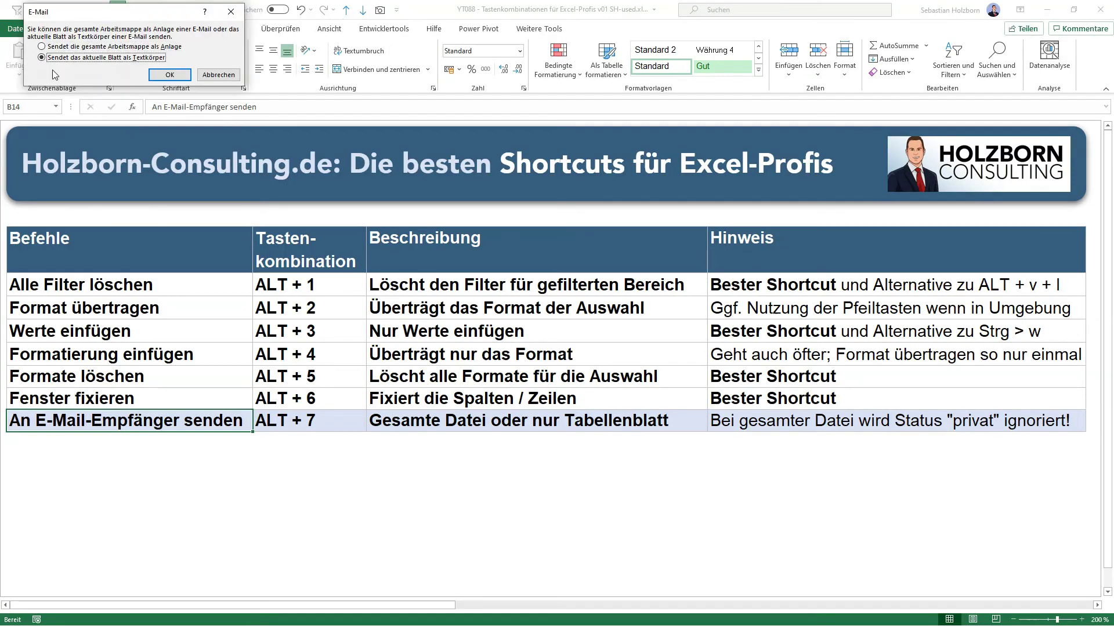
left_click(156, 76)
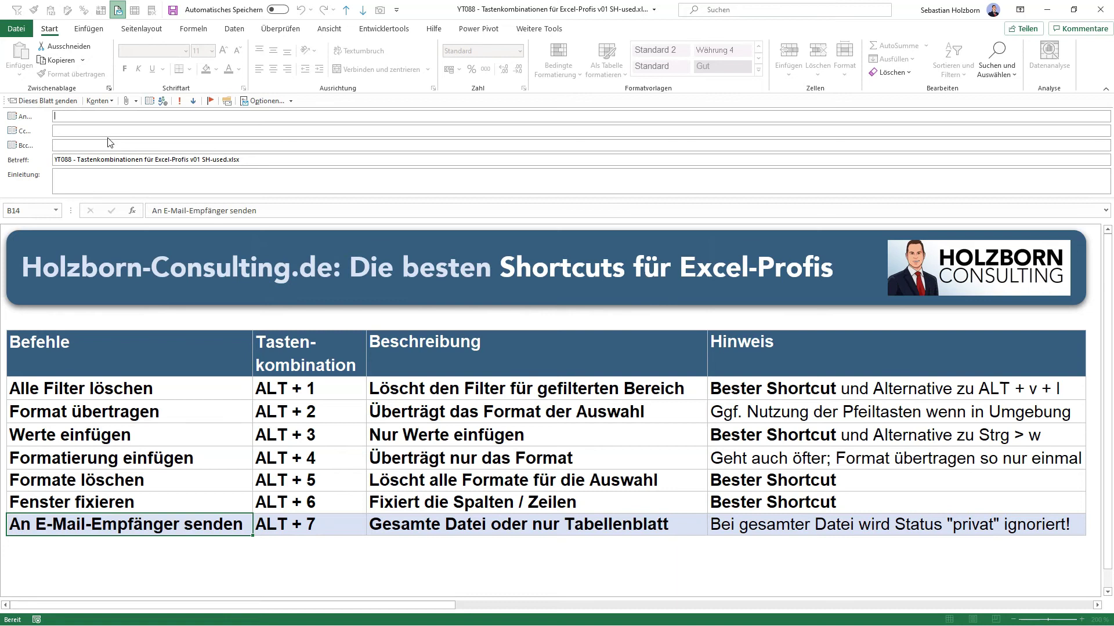
- Address the e-mail, add the introduction 'Hier kommt die Datei!', and send the sheet
left_click(82, 178)
left_click(284, 116)
left_click(284, 128)
left_click(99, 183)
type("Hier kommt die Datei!")
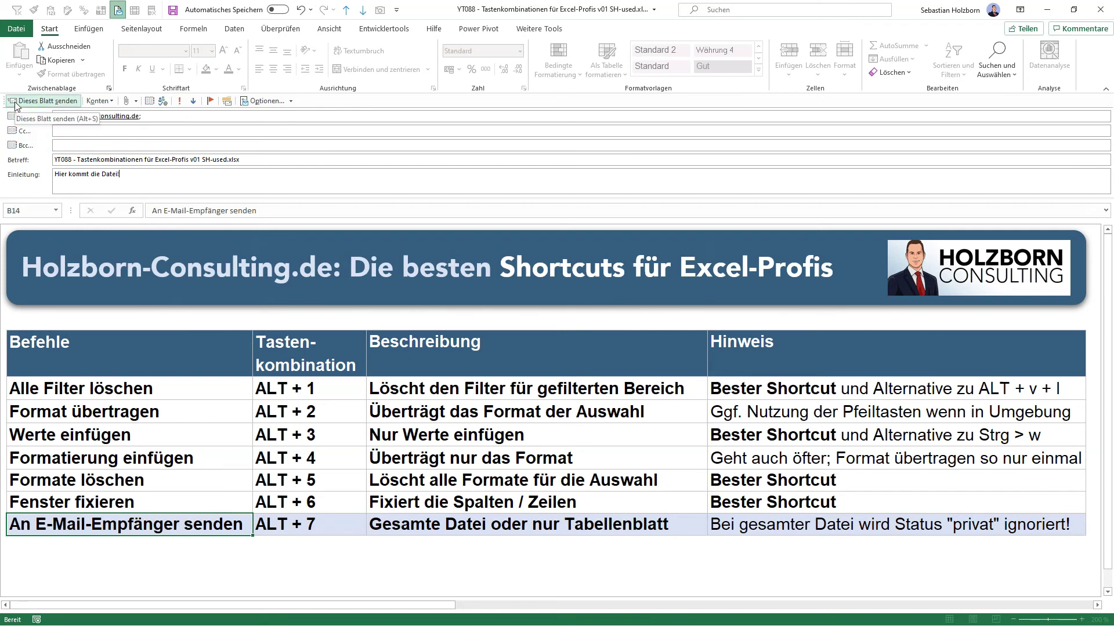
left_click(16, 105)
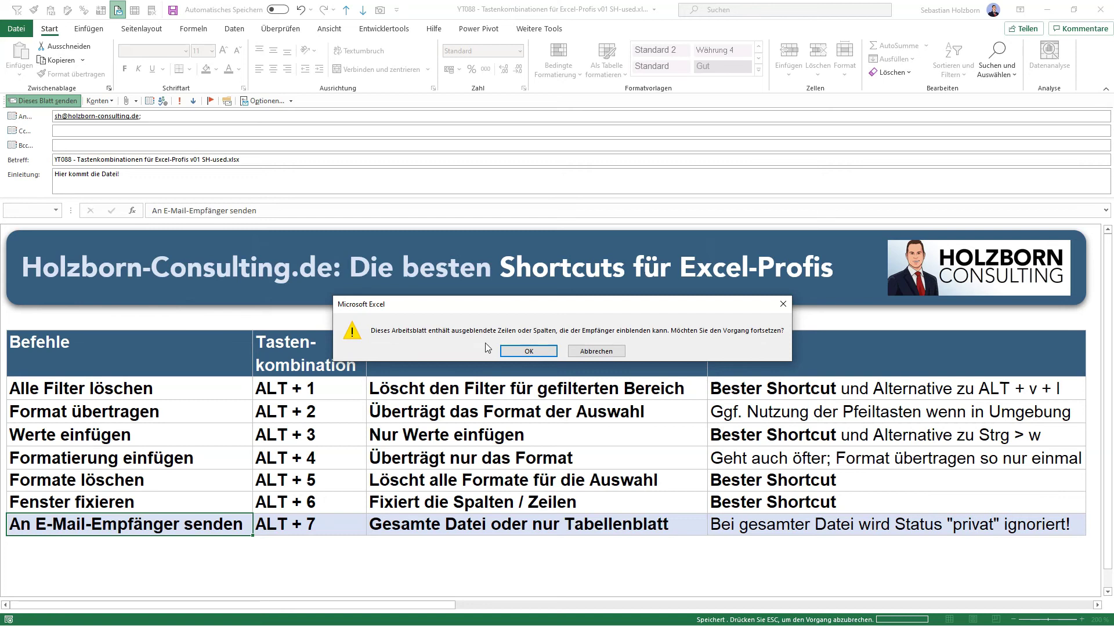
left_click(529, 352)
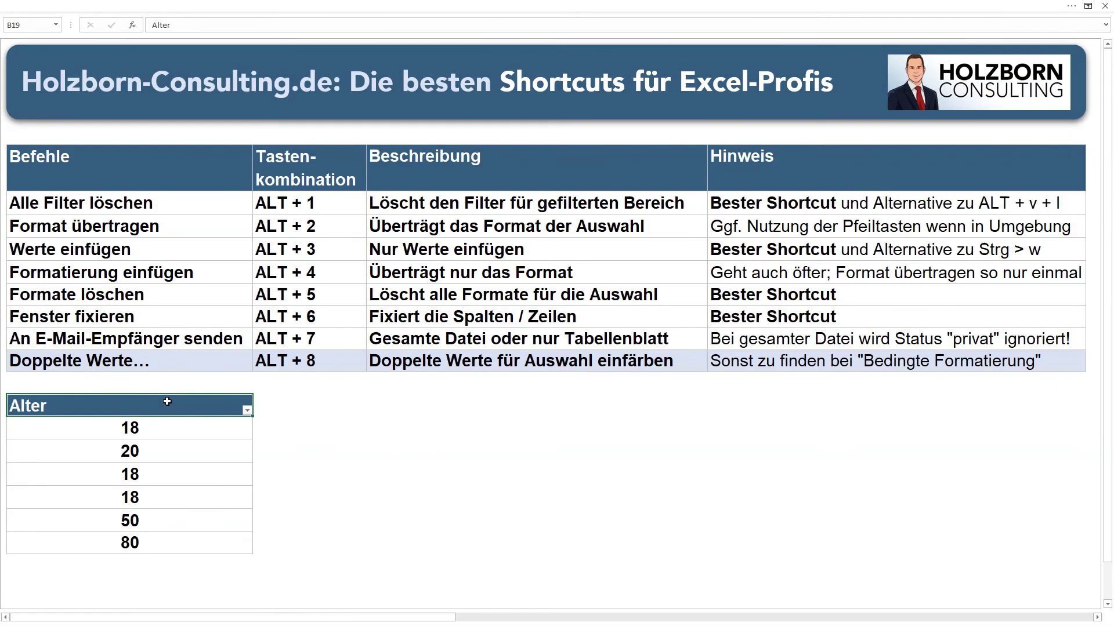
- Select the Alter column and use Alt+8 to fill the duplicate 18 values light red
left_click_drag(167, 401, 140, 538)
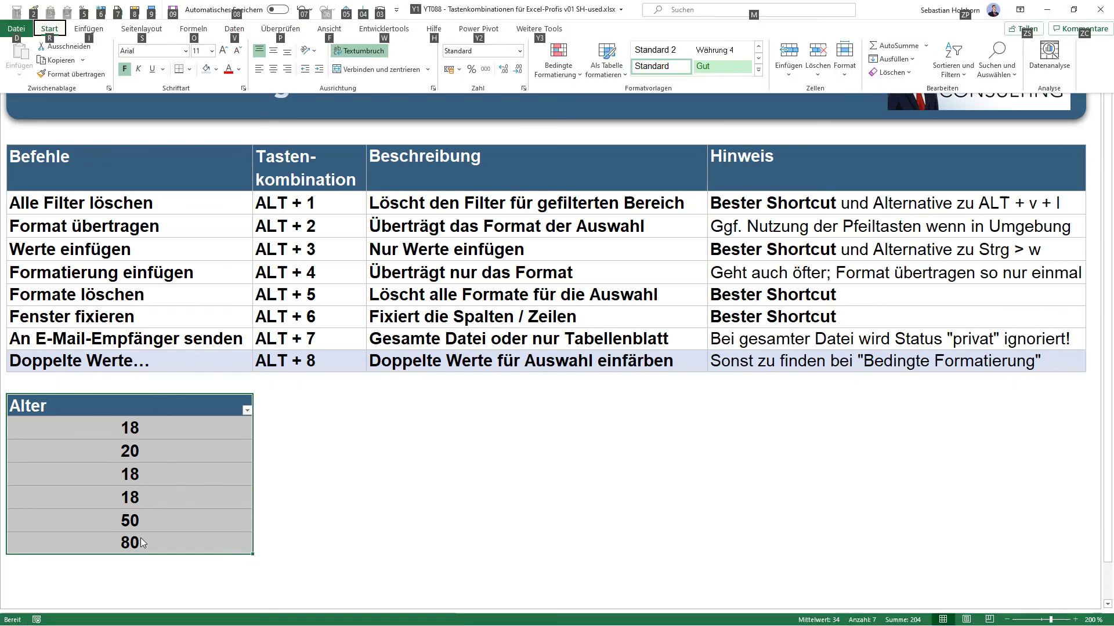
key("alt+8")
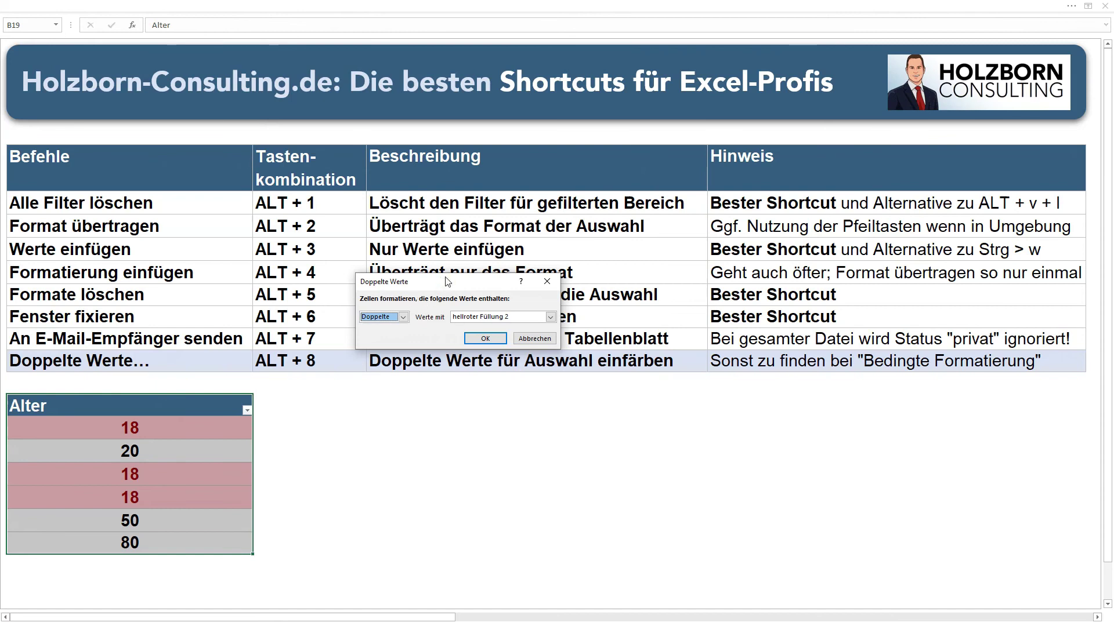
left_click(477, 342)
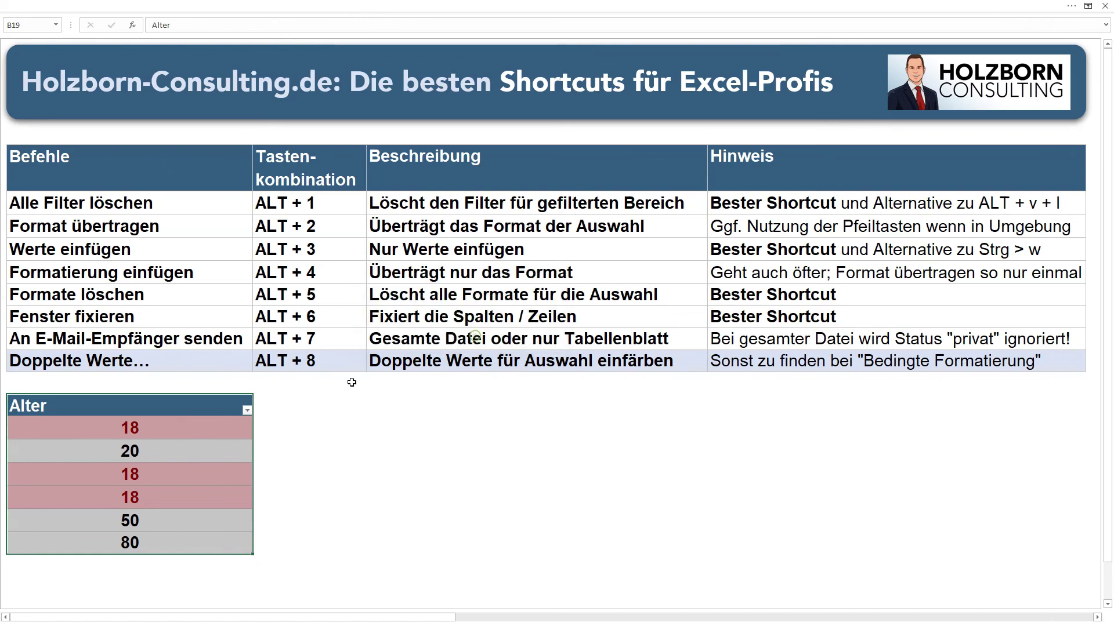
left_click(177, 430)
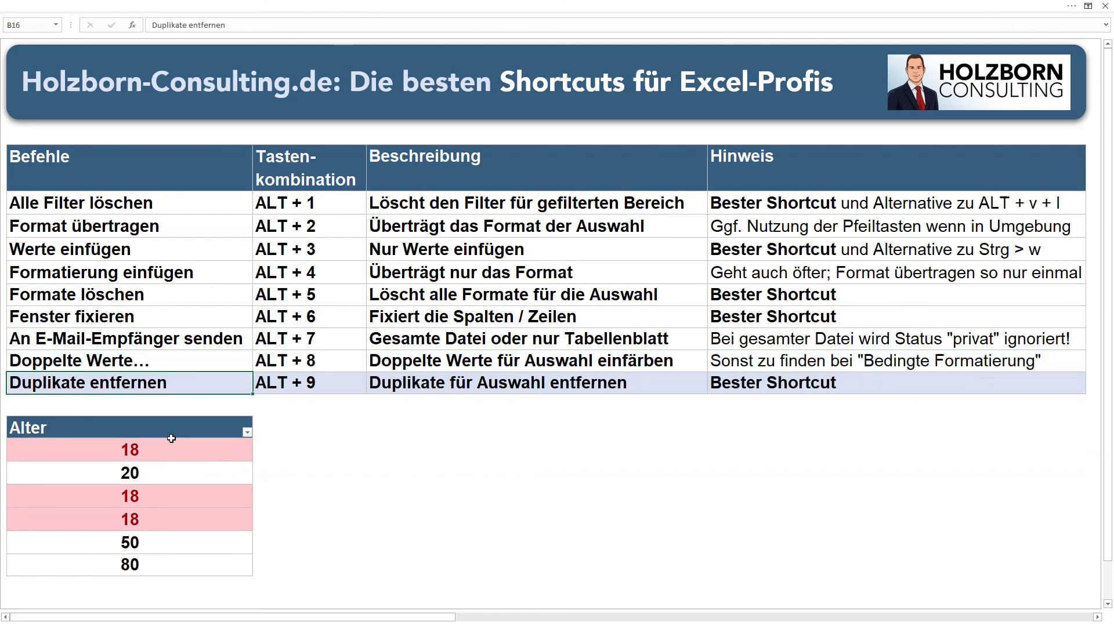
- Filter the Alter table by its pink fill so only the three 18 rows show
left_click_drag(168, 431, 149, 559)
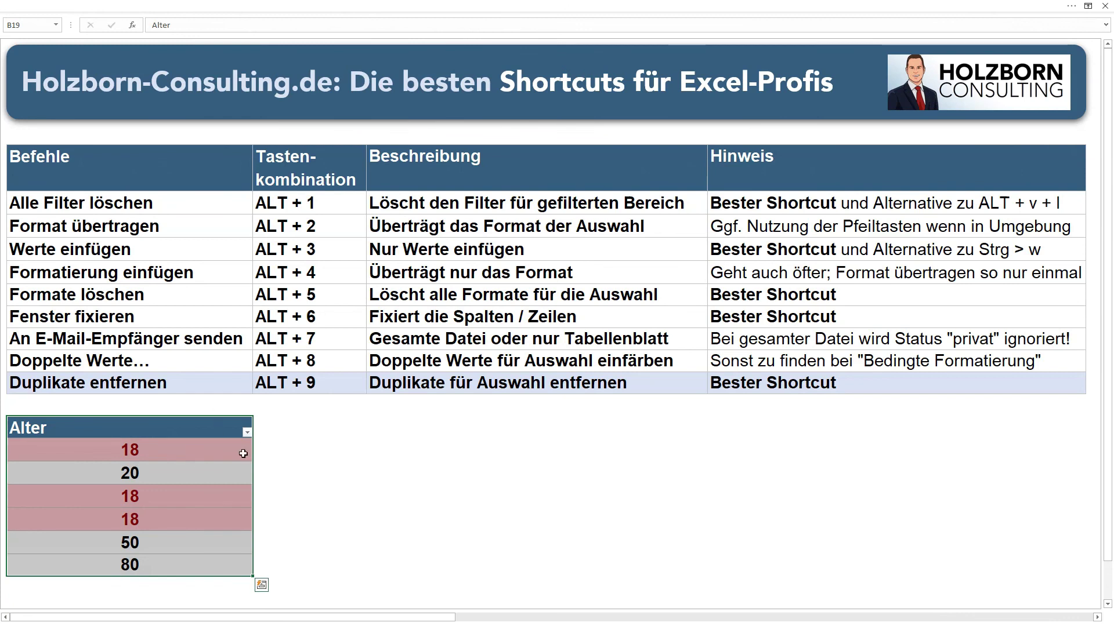
left_click(246, 433)
mouse_move(174, 259)
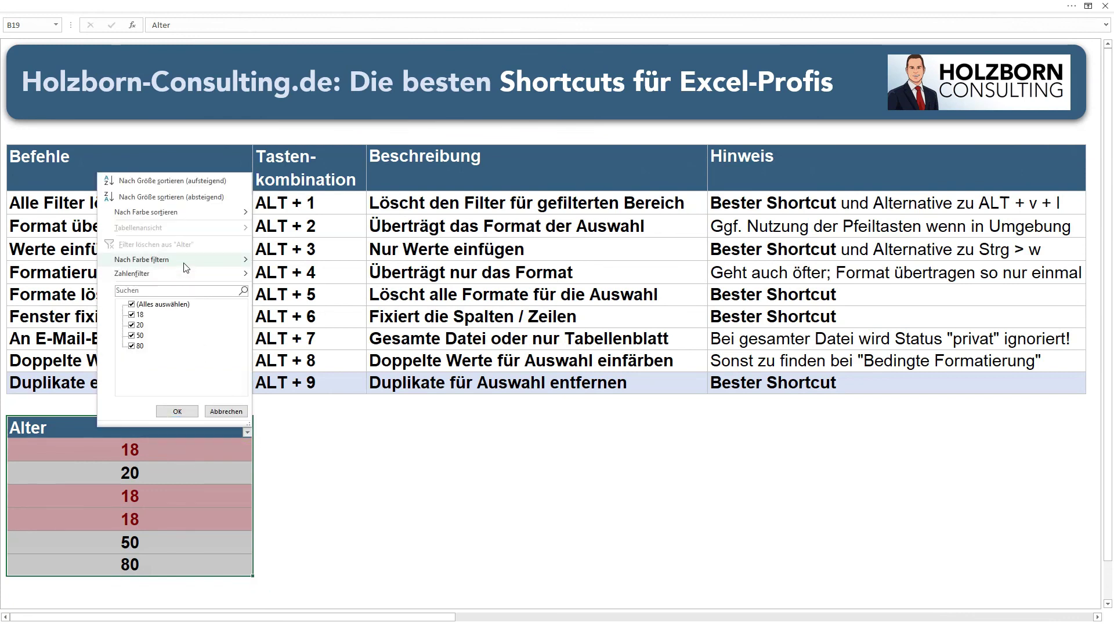
left_click(279, 275)
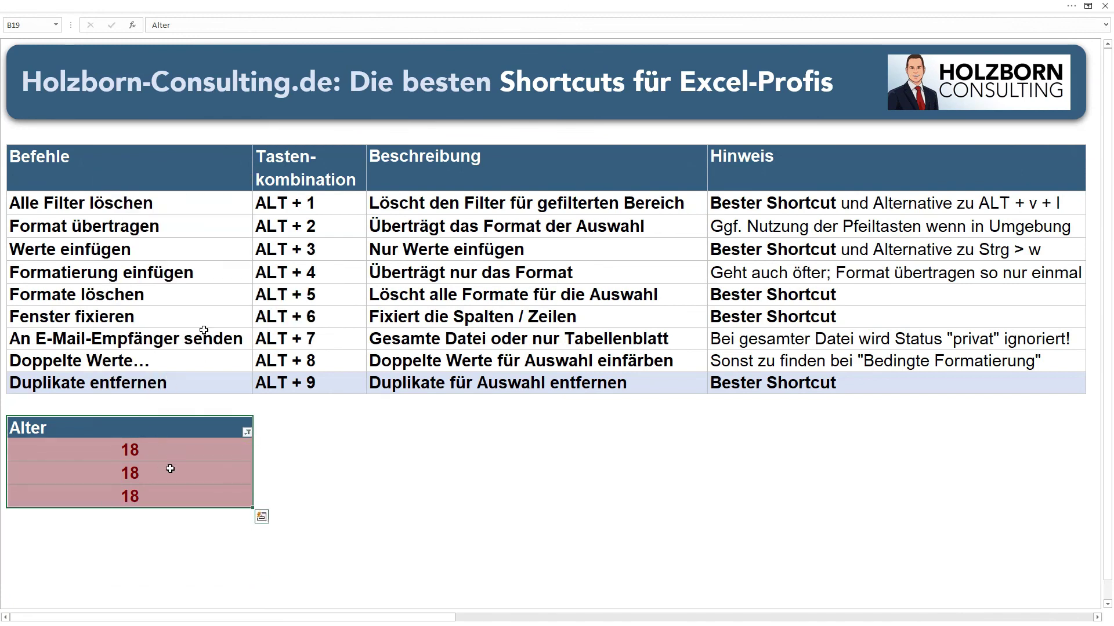
- Clear the Alter filter with Alt+1 so all six ages return
left_click(247, 432)
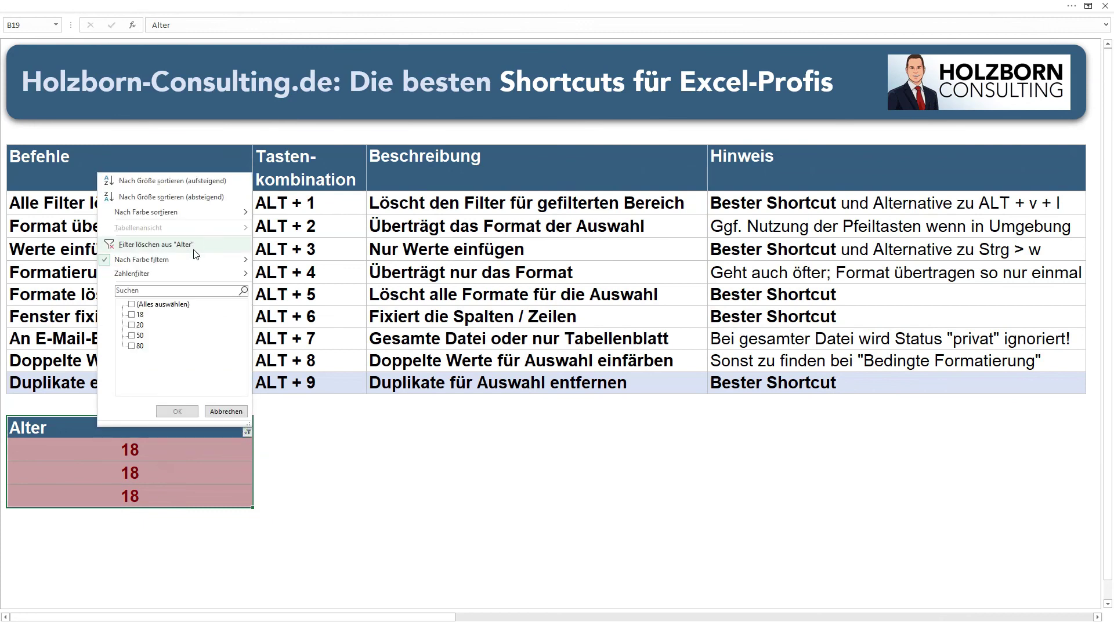
left_click(226, 411)
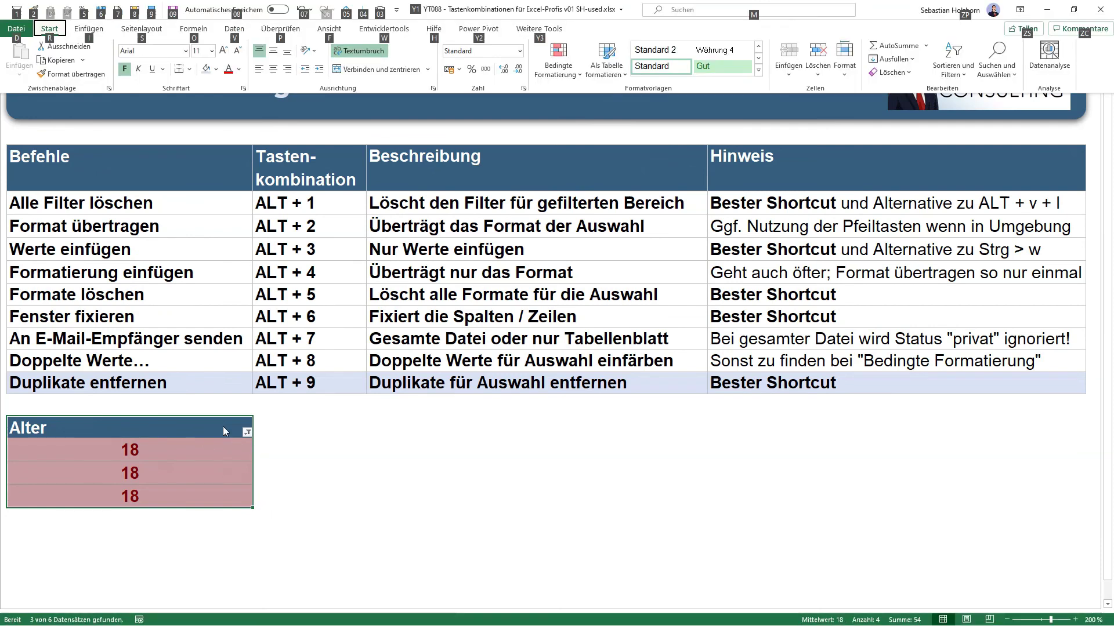
key("alt+1")
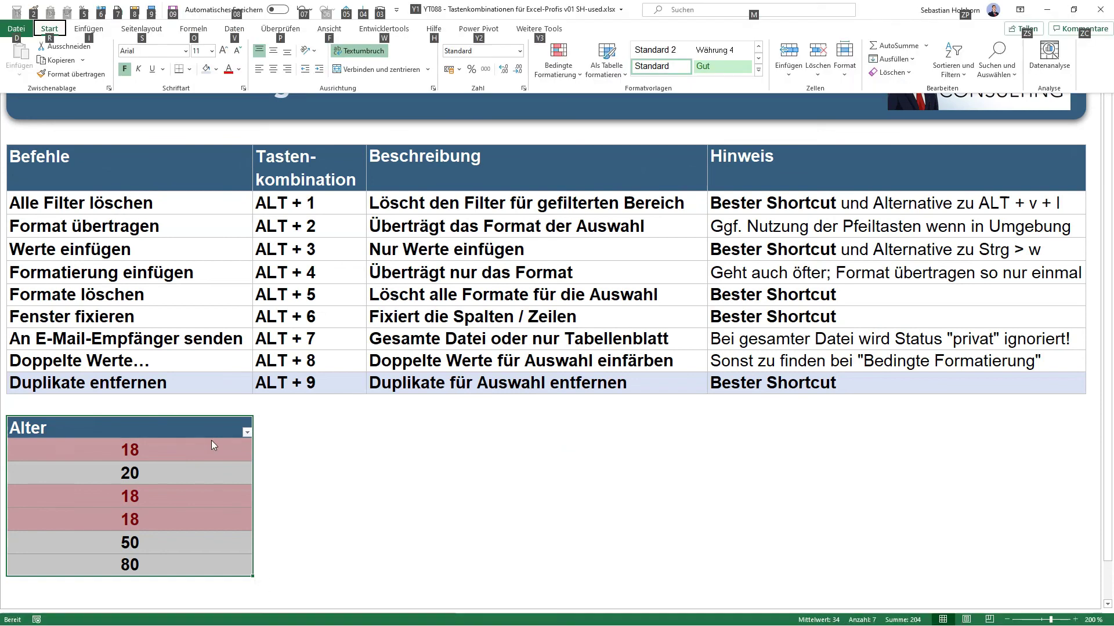
- Use Alt+9 to remove duplicate Alter values, leaving 18, 20, 50 and 80
key("alt+9")
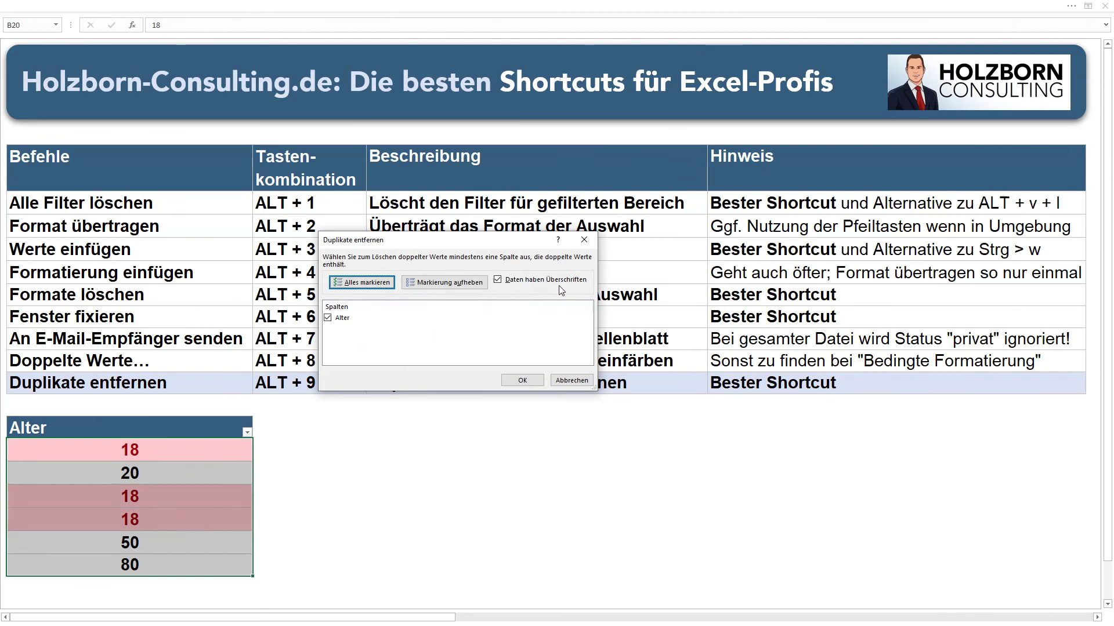
left_click(523, 381)
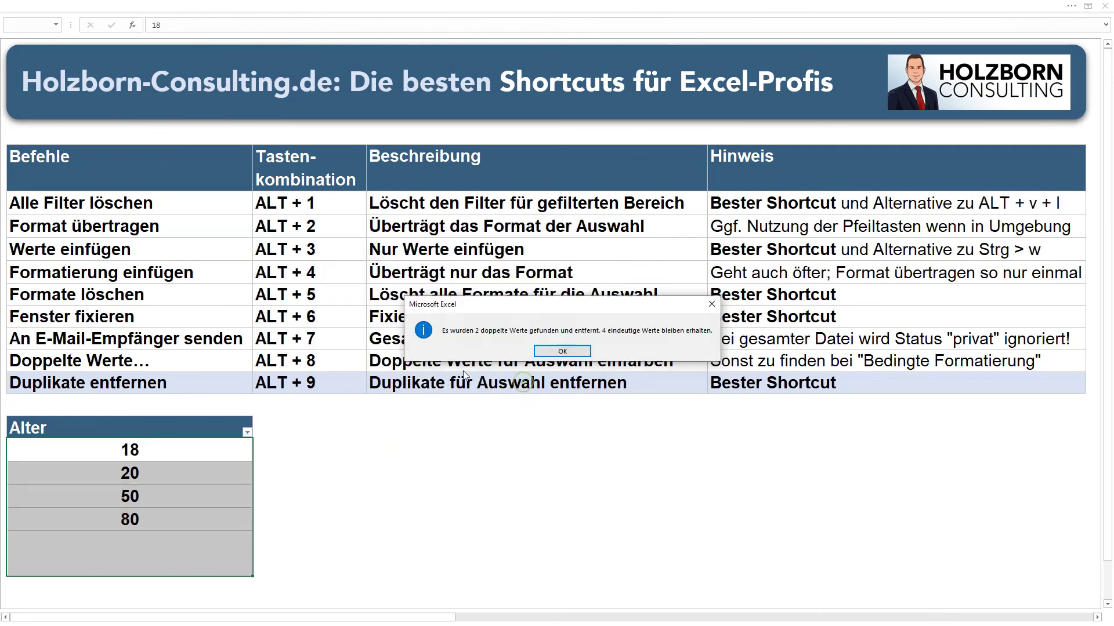
left_click(554, 354)
left_click(185, 433)
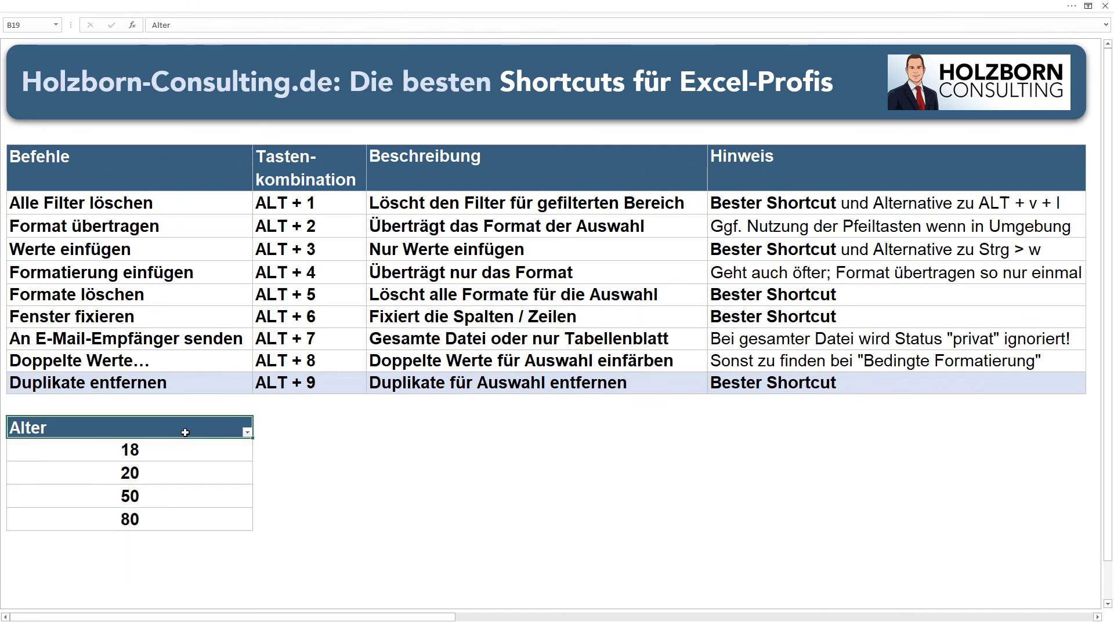